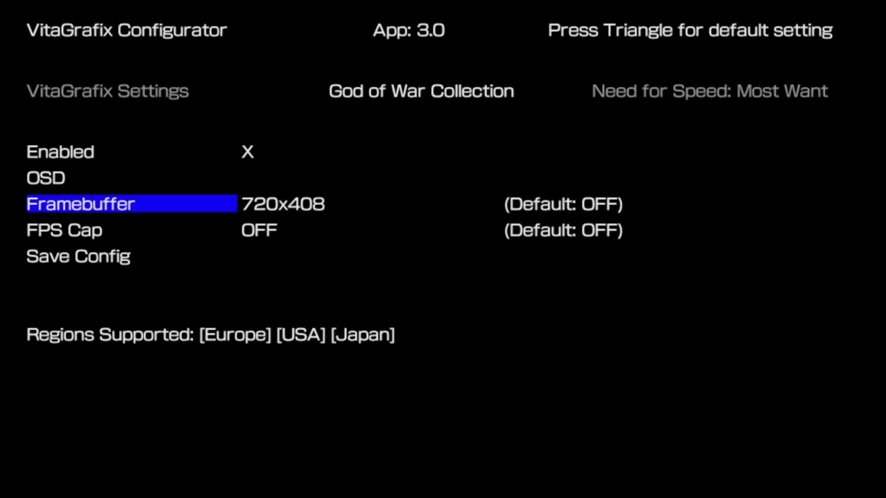
key(Right)
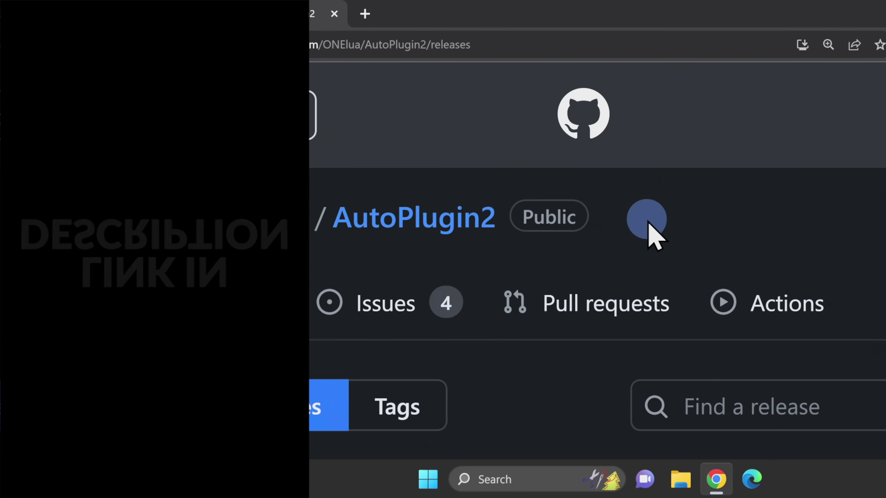
- Download AutoPlugin2.vpk from the v2.08 release assets on the AutoPlugin2 GitHub releases page
scroll(645, 227, down, 7)
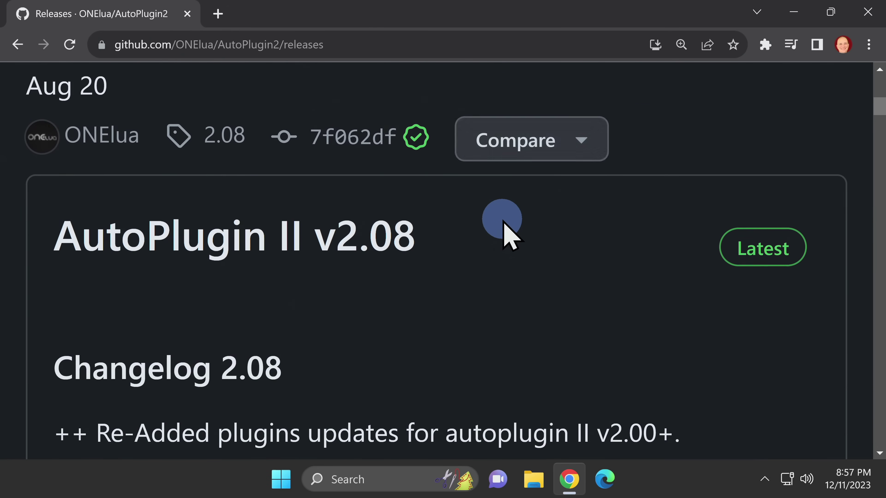
scroll(506, 231, down, 10)
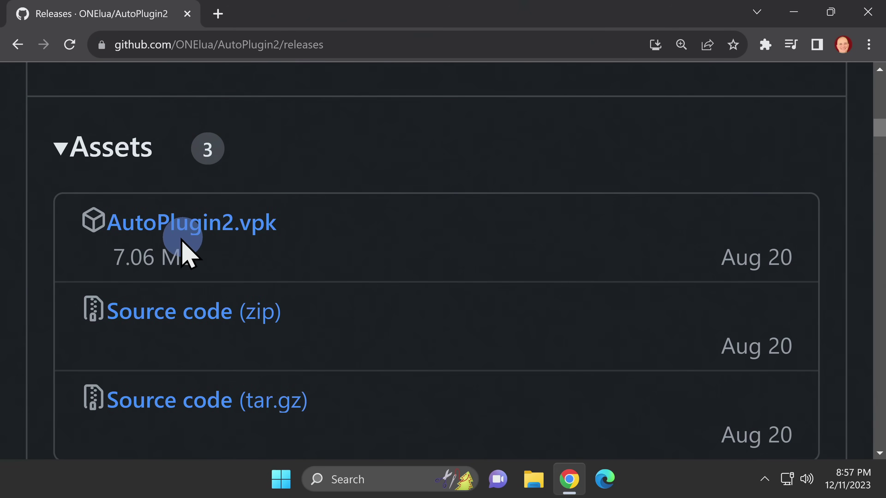
click(206, 230)
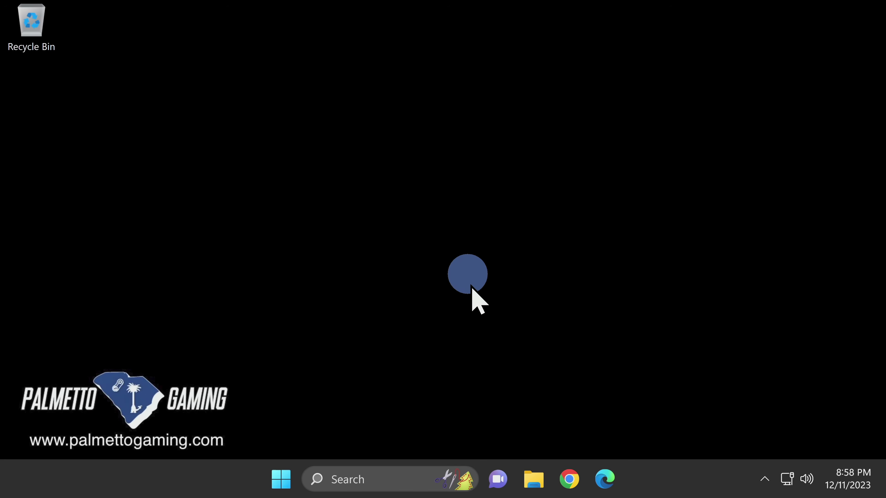
- Open the Downloads folder in File Explorer and snap its window to one half of the screen
right_click(541, 480)
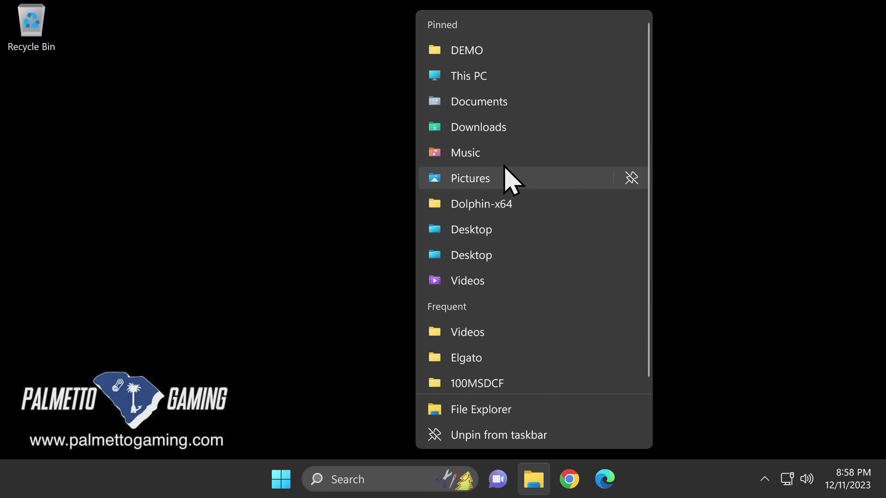
click(491, 127)
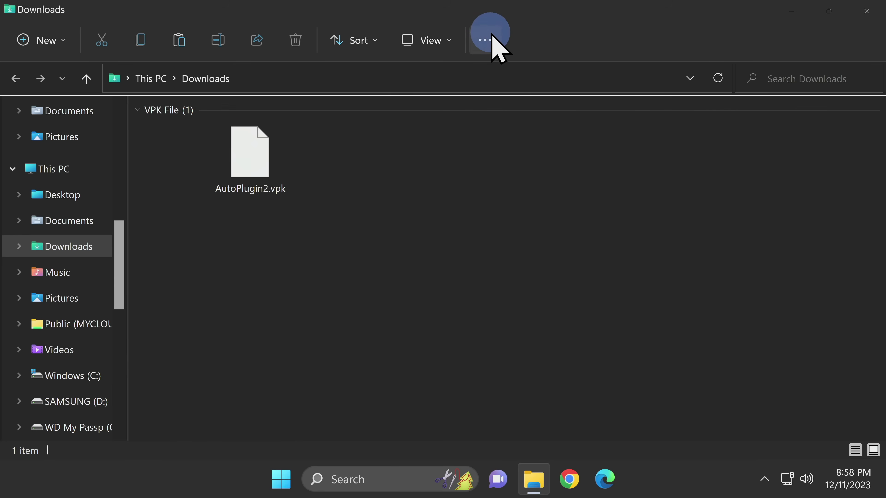
click(489, 14)
drag(489, 18, 9, 134)
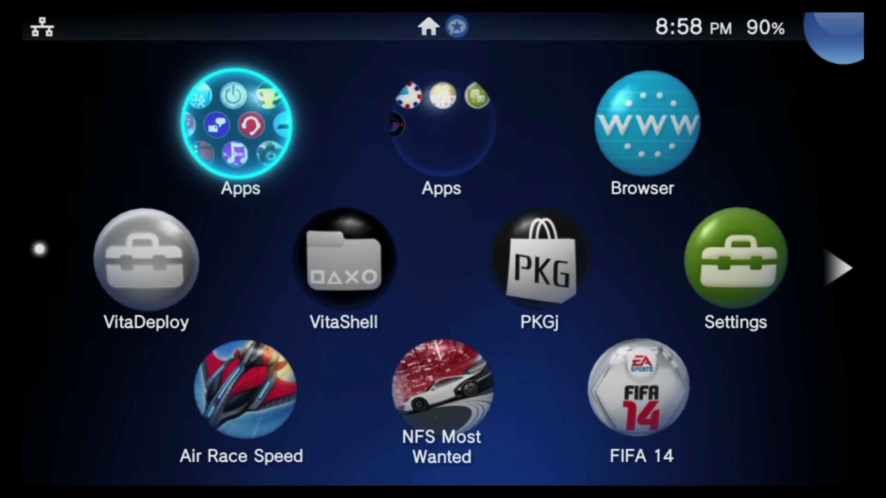
- On the Vita, open the VitaShell file manager through VitaDeploy and start its connection to the computer
click(344, 260)
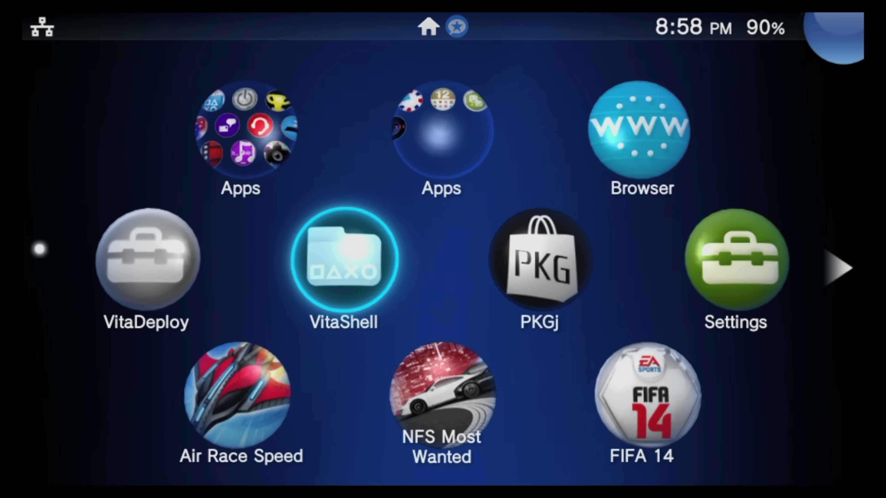
click(163, 260)
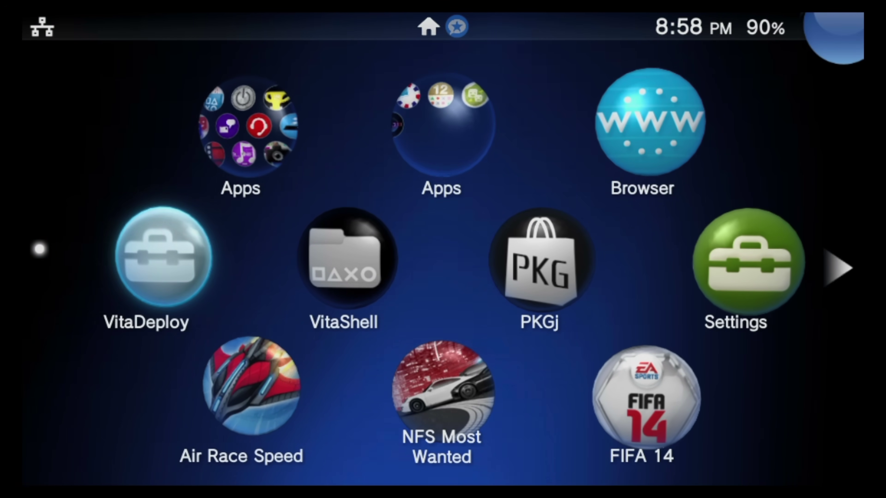
key(Right)
key(Return)
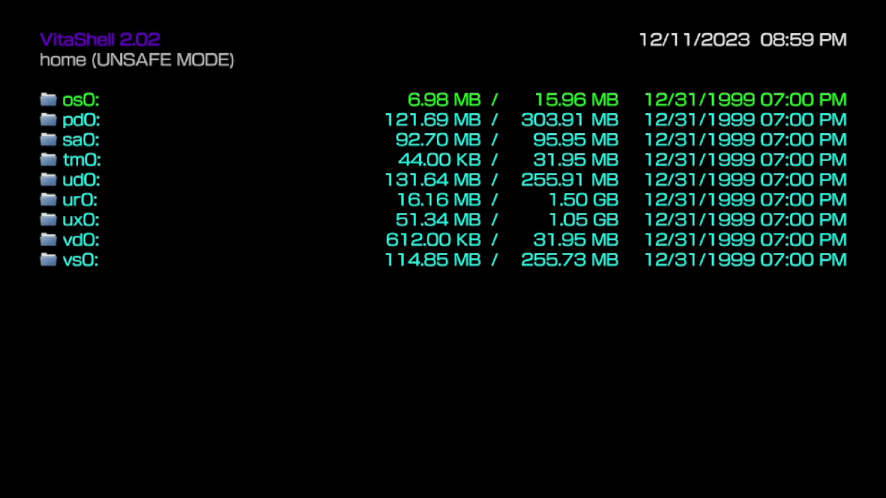
key(Select)
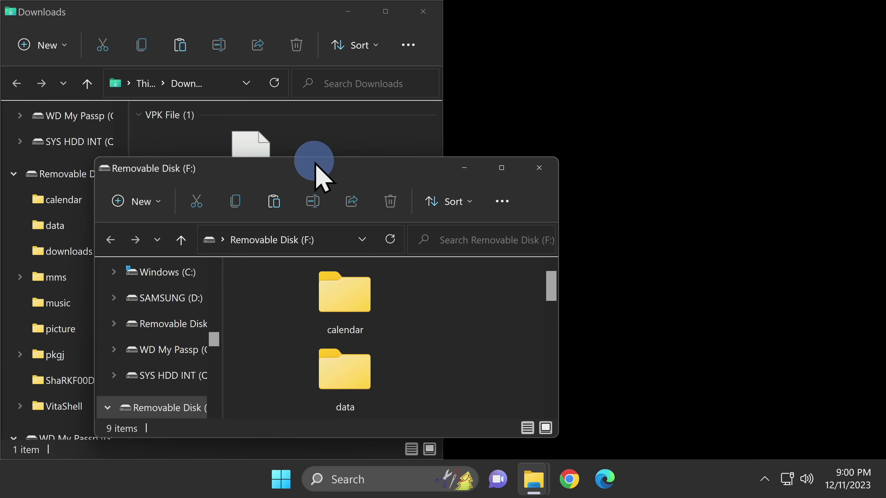
- In File Explorer on the computer, place Removable Disk (F:) beside Downloads and copy AutoPlugin2.vpk to the root of that disk
drag(316, 169, 879, 188)
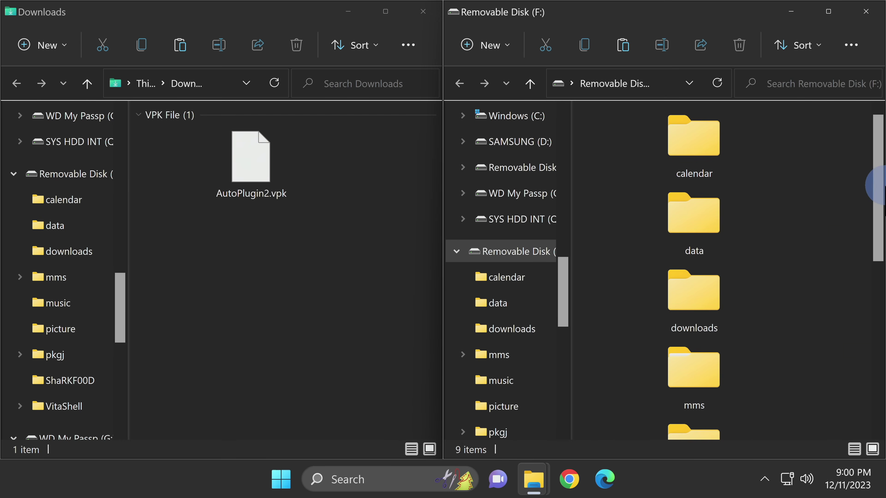
click(259, 164)
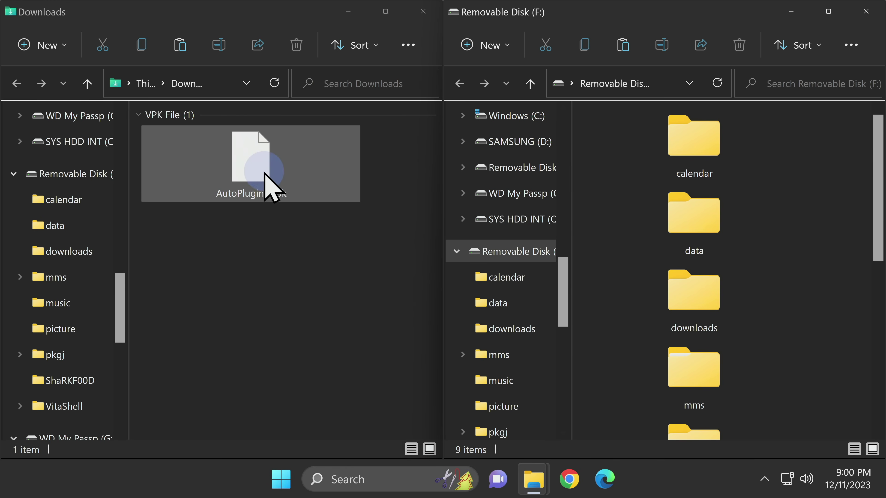
drag(244, 162, 825, 271)
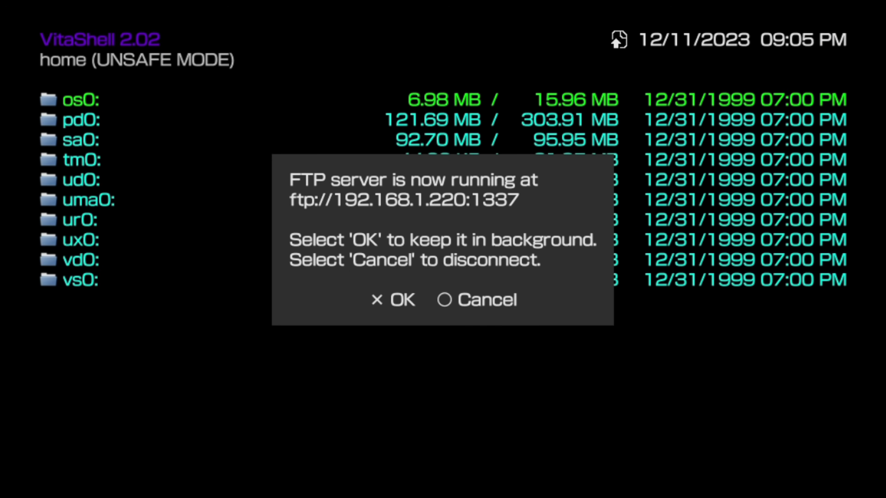
- Disconnect the FTP server in VitaShell on the Vita and open the ux0: partition
key(Escape)
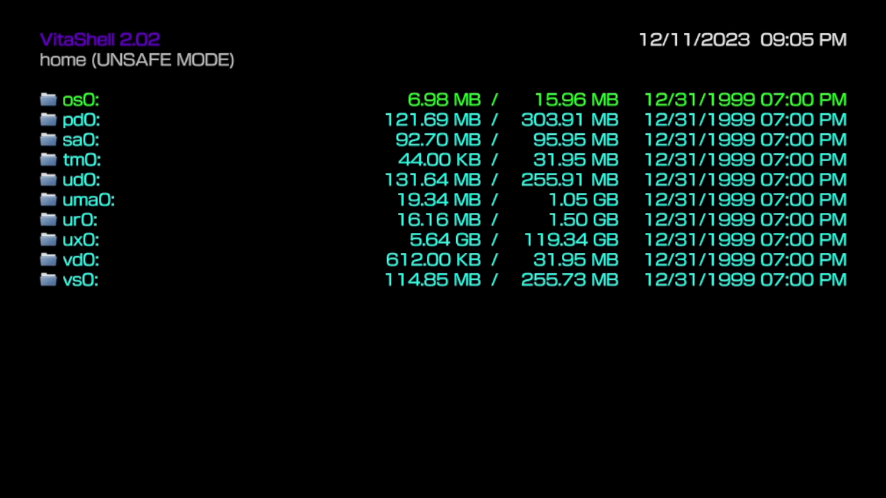
key(Down)
key(Down)
key(Down)
key(Down)
key(Down)
key(Down)
key(Down)
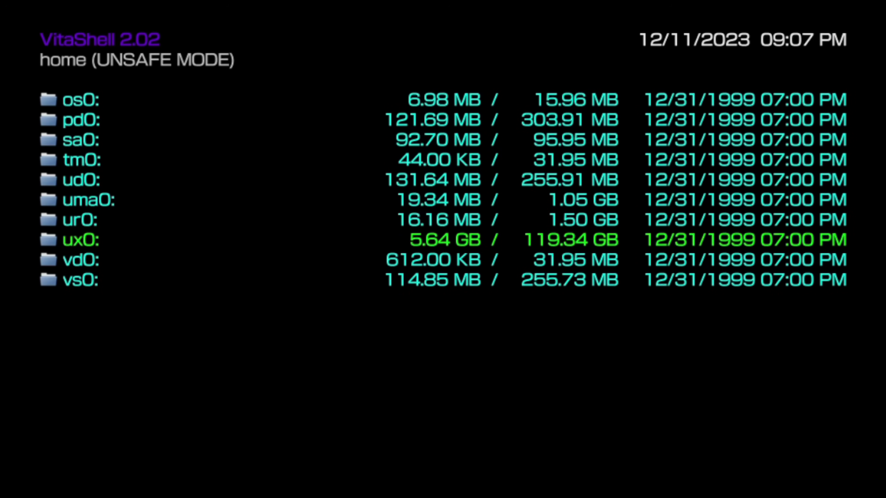
key(Return)
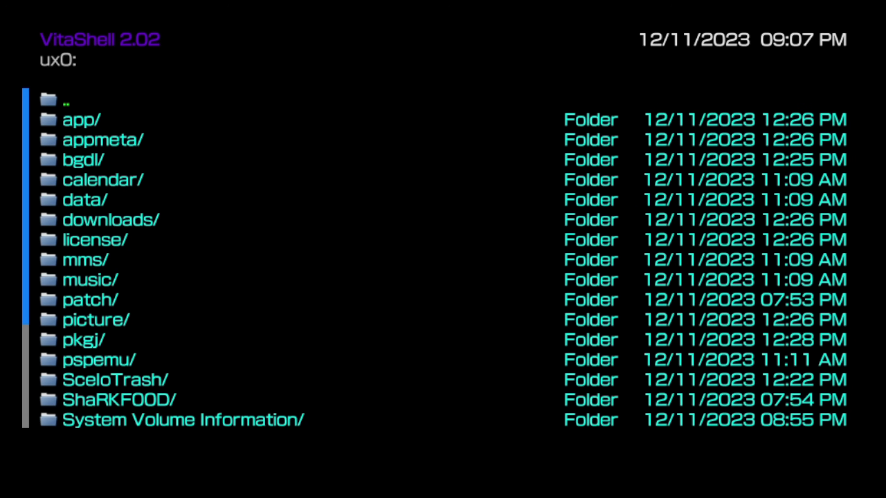
- Install the AutoPlugin2.vpk package from ux0: and accept its extended permissions
key(Down)
key(Down)
key(Down)
key(Down)
key(Down)
key(Down)
key(Down)
key(Down)
key(Down)
key(Down)
key(Down)
key(Down)
key(Down)
key(Down)
key(Down)
key(Down)
key(Down)
key(Down)
key(Down)
key(Down)
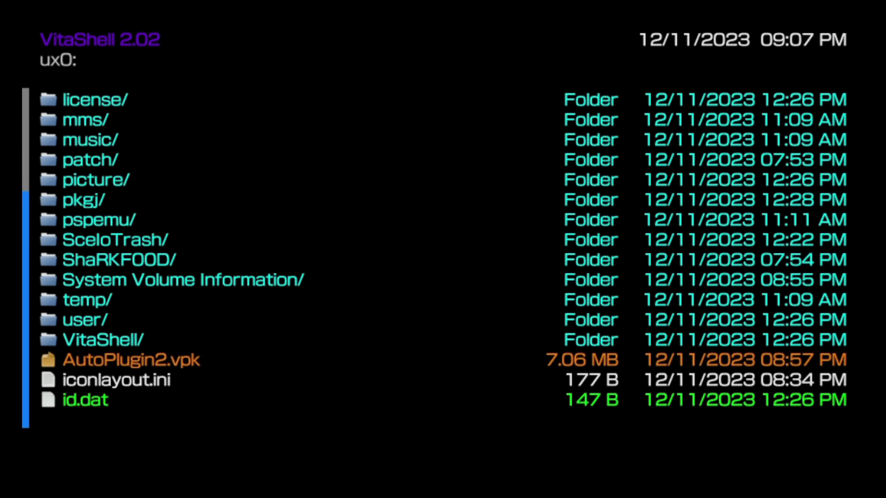
key(Up)
key(Up)
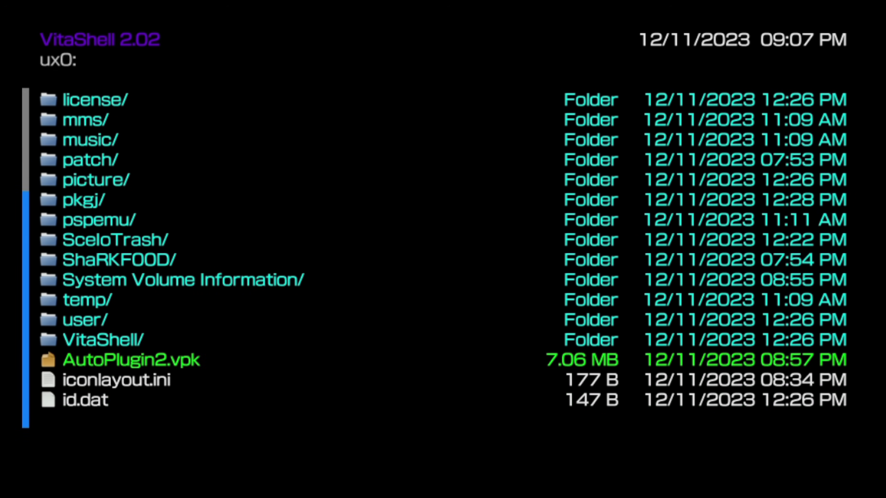
key(Return)
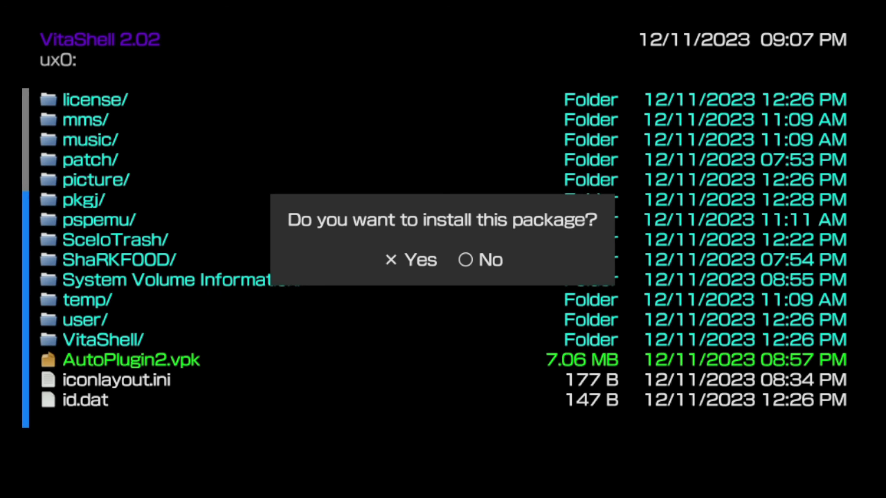
key(Return)
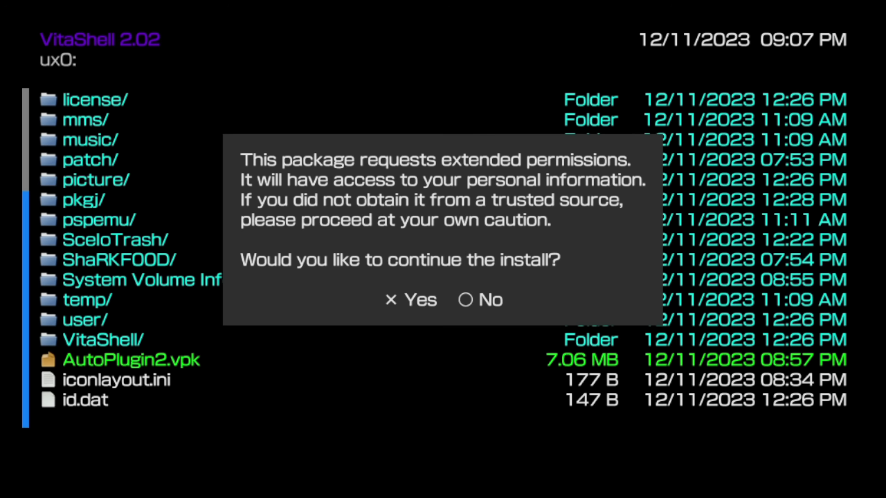
key(Return)
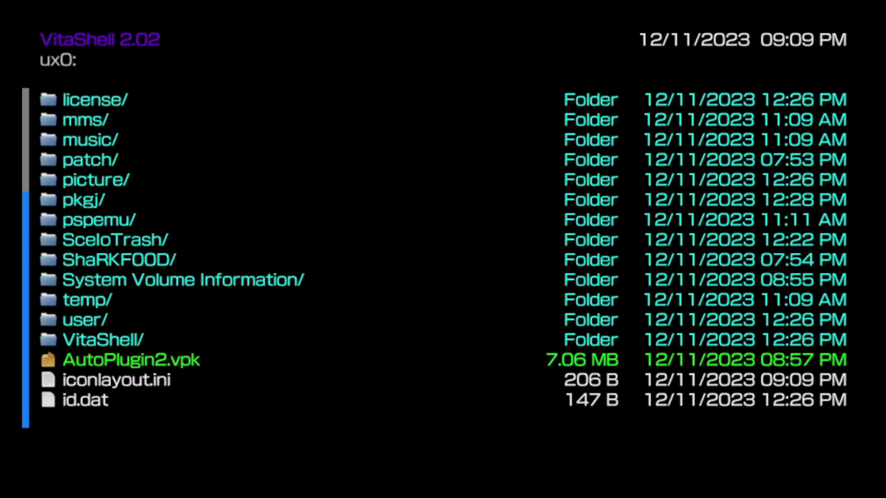
- Delete the AutoPlugin2.vpk file from ux0: and confirm the deletion
key(v)
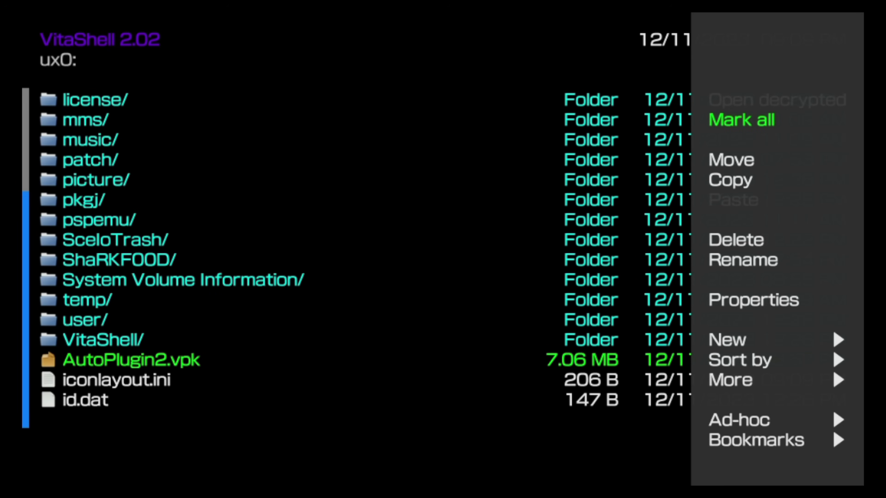
key(Down)
key(Down)
key(Down)
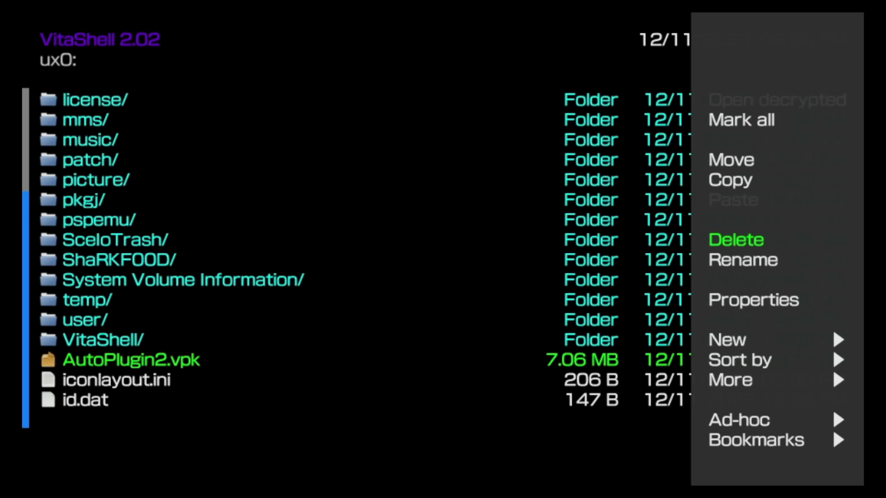
key(Return)
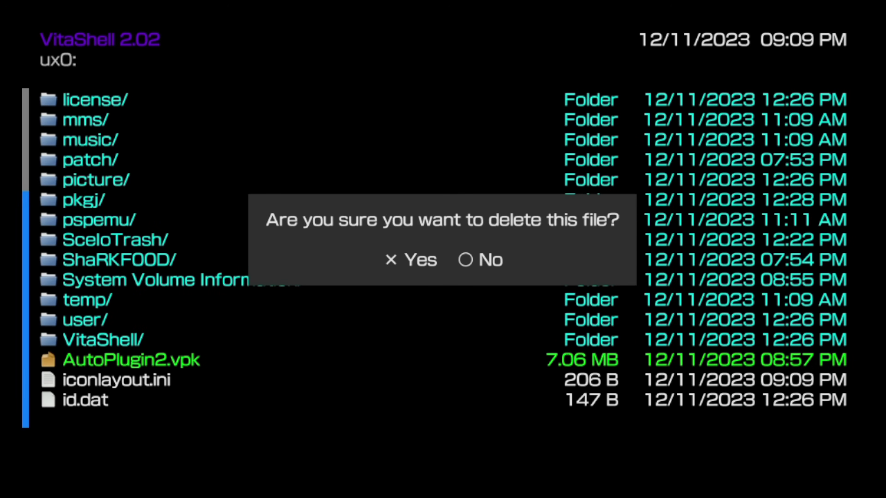
key(Return)
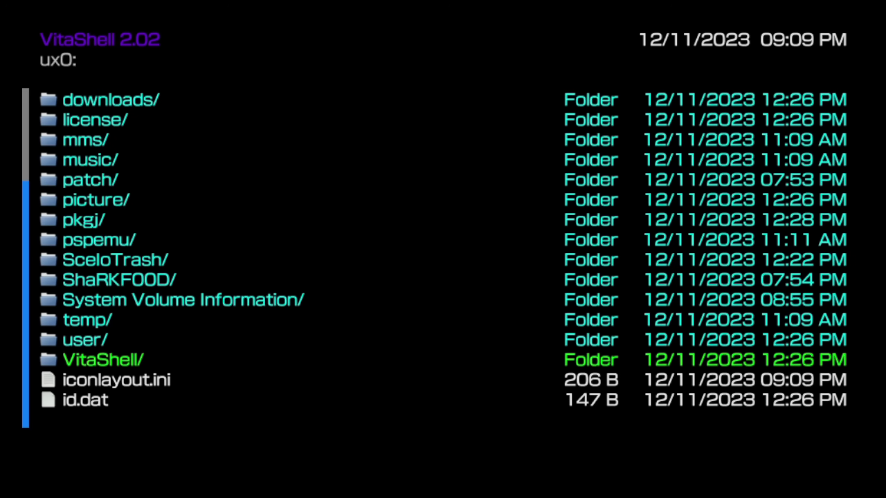
- Close VitaDeploy and launch AutoPlugin II from the second page of the home screen
key(super)
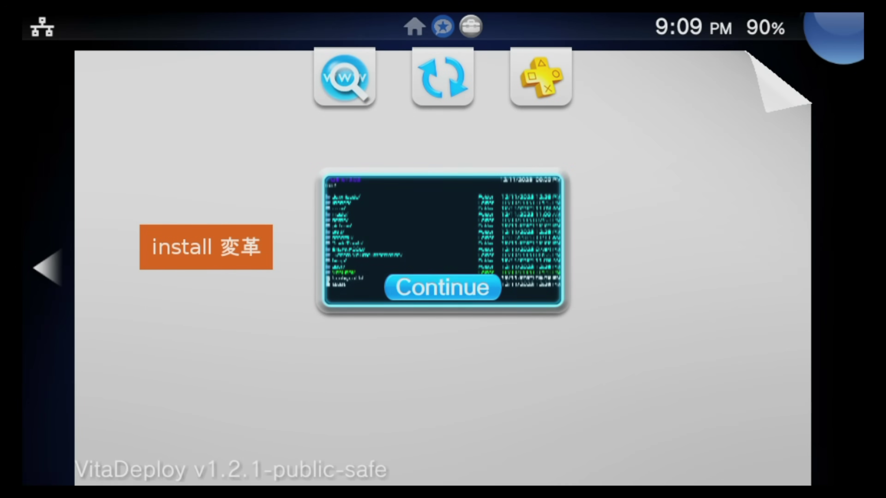
drag(788, 70, 396, 483)
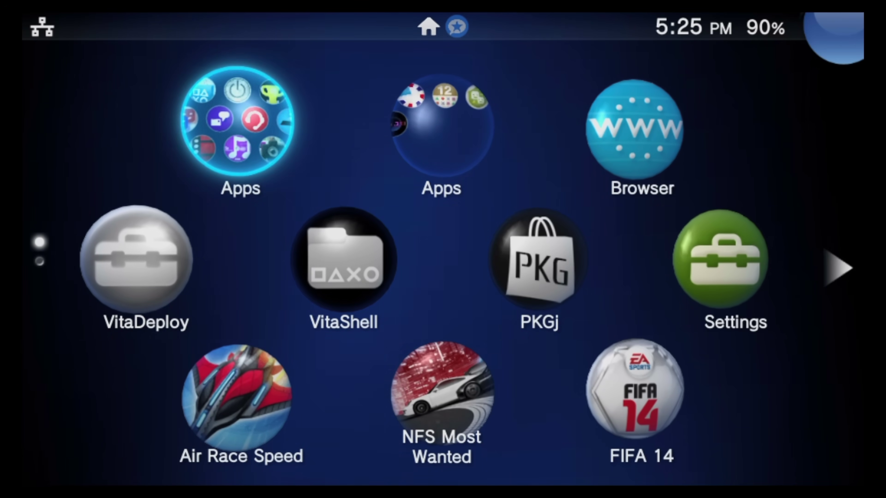
click(136, 257)
click(236, 397)
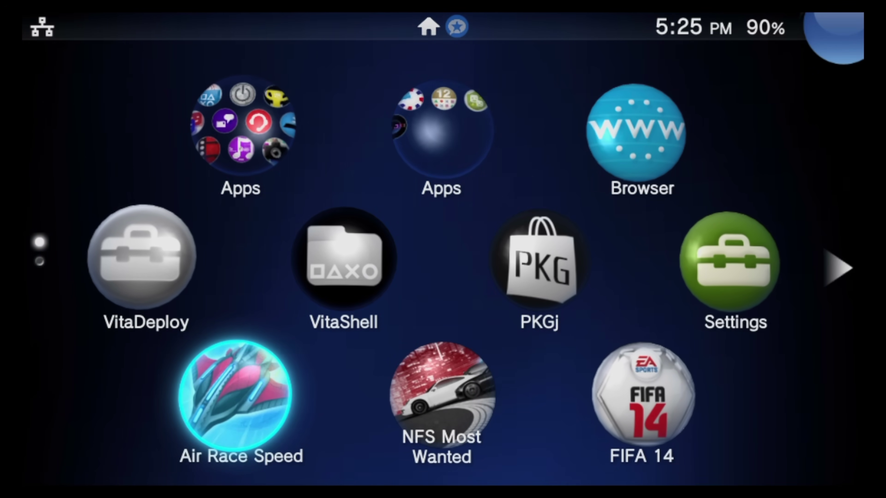
key(Down)
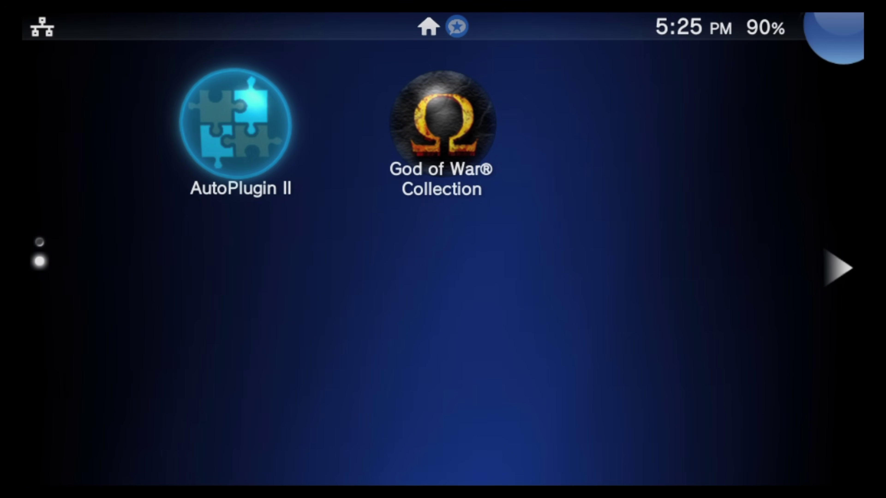
key(Return)
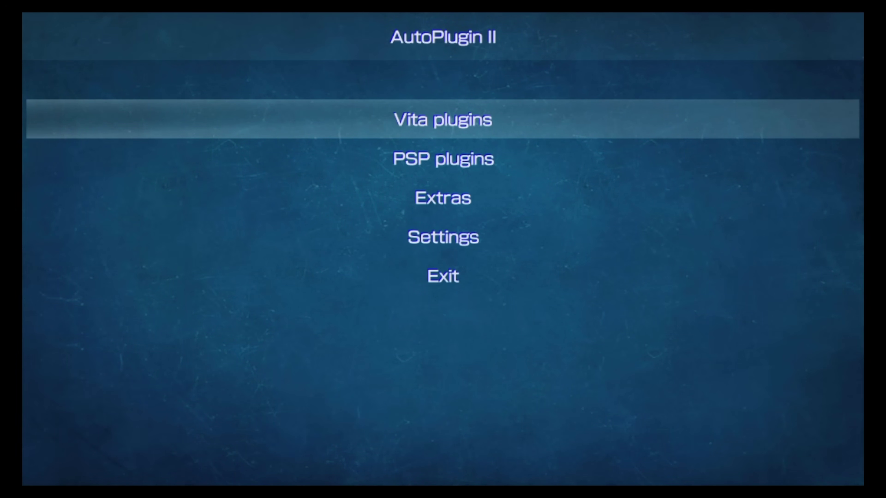
- Install the VitaGrafix by Electry v5.0.2 plugin from the list of installable Vita plugins
key(Return)
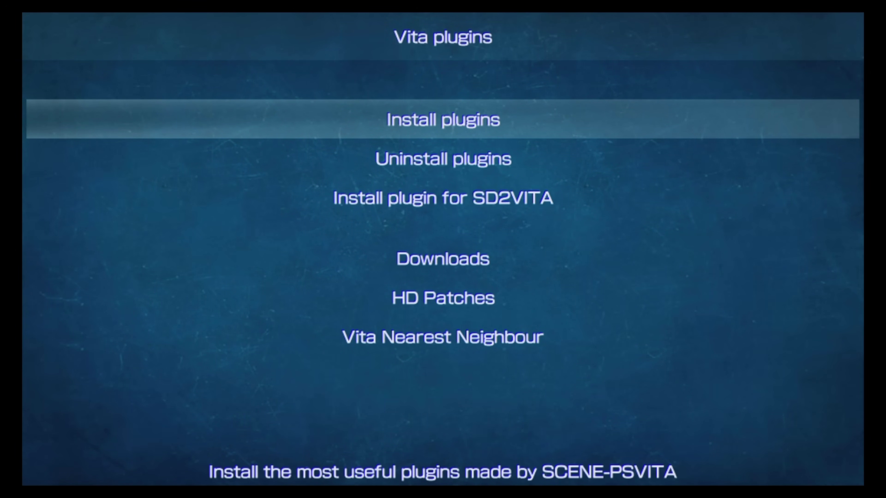
key(Return)
key(Down)
key(Down)
key(Down)
key(Down)
key(Down)
key(Down)
key(Down)
key(Down)
key(Down)
key(Down)
key(Down)
key(Down)
key(Down)
key(Down)
key(Down)
key(Down)
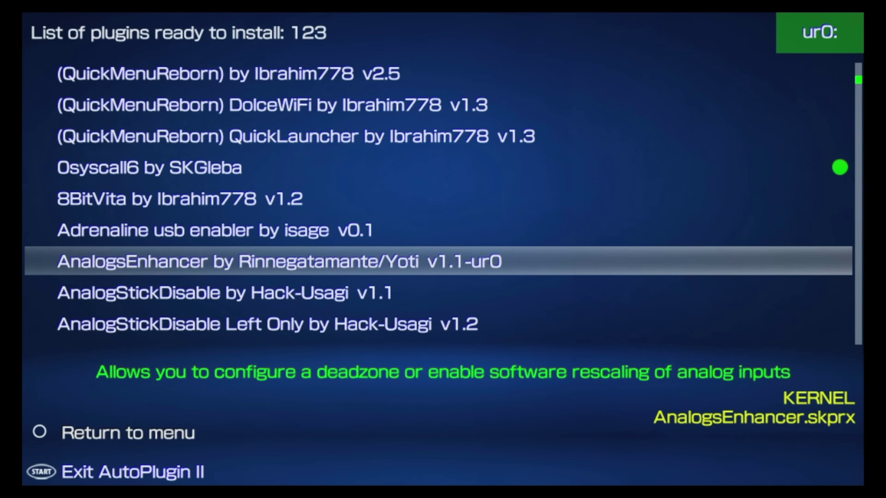
key(Down)
key(Down)
key(Down)
key(Down)
key(Down)
key(Down)
key(Down)
key(Down)
key(Down)
key(Down)
key(Down)
key(Down)
key(Down)
key(Down)
key(Down)
key(Down)
key(Down)
key(Down)
key(Down)
key(Down)
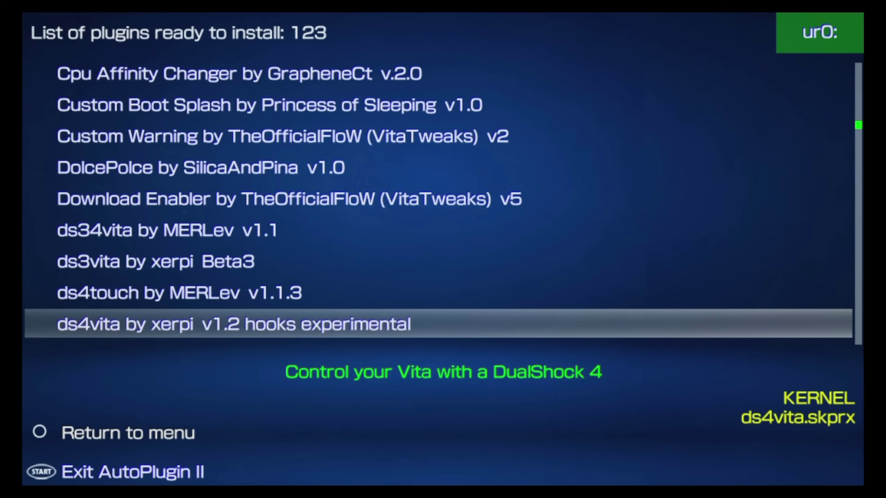
key(Down)
key(Down)
key(Down)
key(Down)
key(Down)
key(Down)
key(Down)
key(Down)
key(Down)
key(Down)
key(Down)
key(Down)
key(Down)
key(Down)
key(Down)
key(Down)
key(Down)
key(Down)
key(Down)
key(Down)
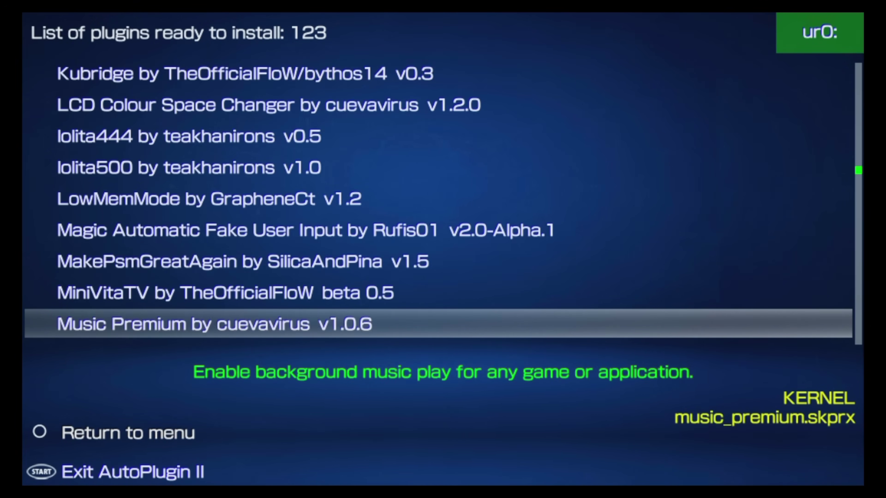
key(Down)
key(Down)
key(Down)
key(Down)
key(Down)
key(Down)
key(Down)
key(Down)
key(Down)
key(Down)
key(Down)
key(Down)
key(Down)
key(Down)
key(Down)
key(Down)
key(Down)
key(Down)
key(Down)
key(Down)
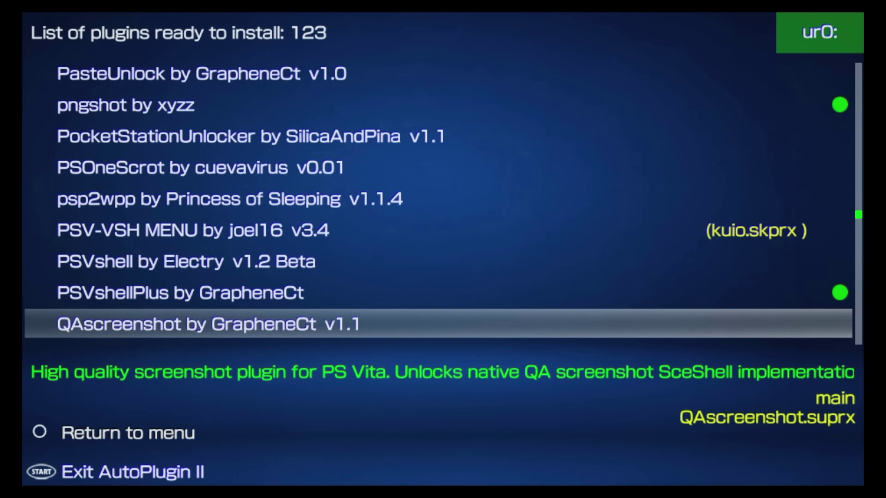
key(Down)
key(Down)
key(Down)
key(Down)
key(Down)
key(Down)
key(Down)
key(Down)
key(Down)
key(Down)
key(Down)
key(Down)
key(Down)
key(Down)
key(Down)
key(Down)
key(Down)
key(Down)
key(Down)
key(Down)
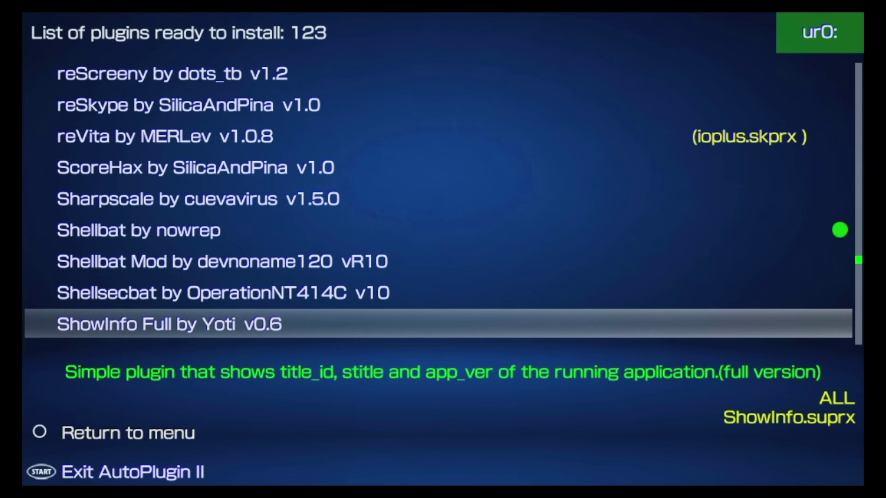
key(Down)
key(Down)
key(Down)
key(Down)
key(Down)
key(Down)
key(Down)
key(Down)
key(Down)
key(Down)
key(Down)
key(Down)
key(Down)
key(Down)
key(Down)
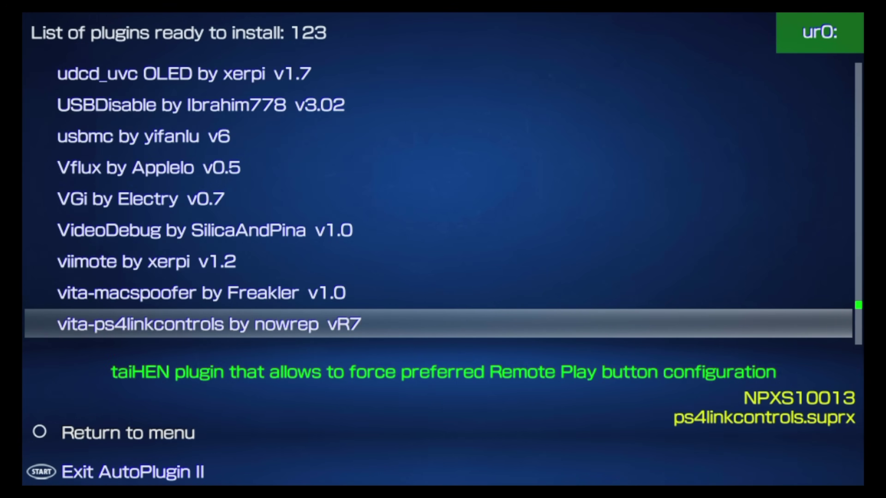
key(Down)
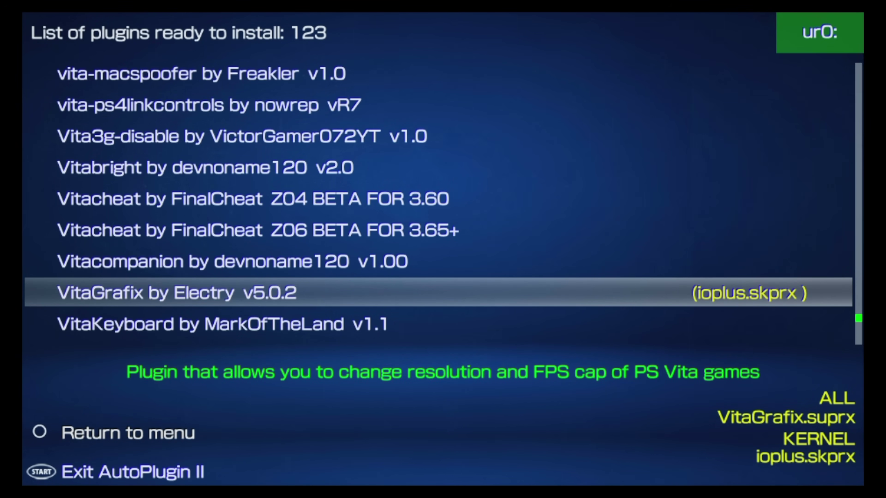
key(Return)
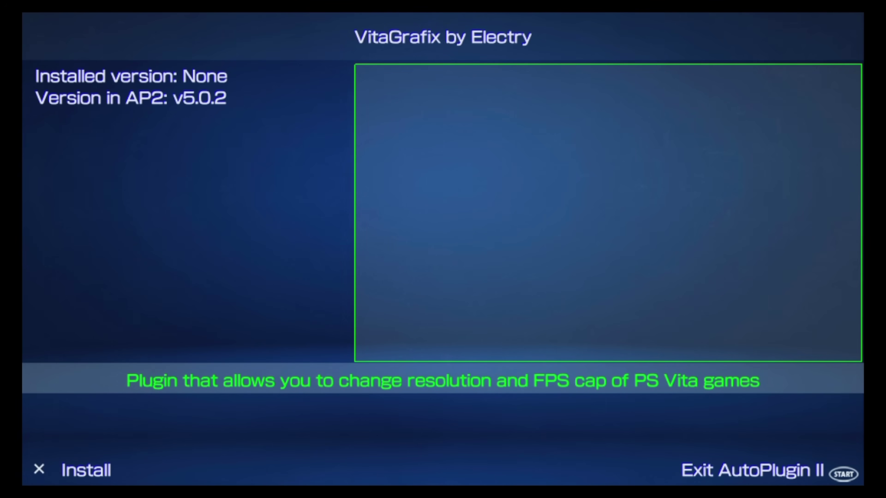
key(x)
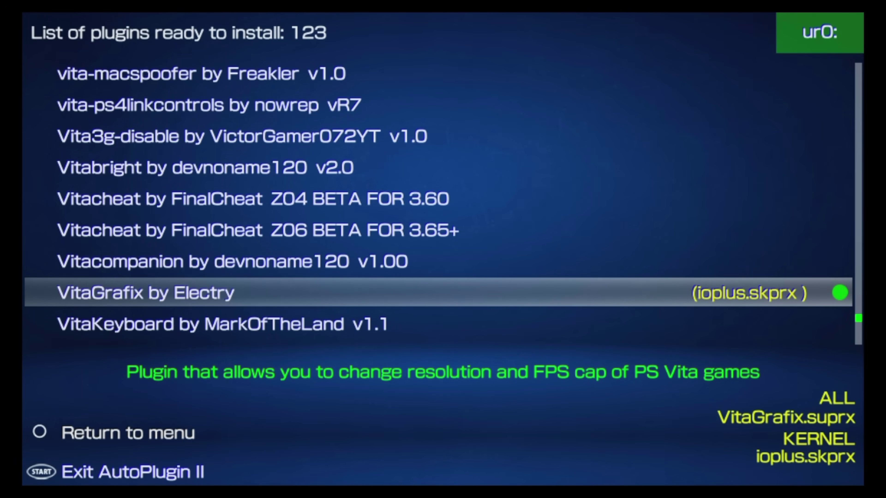
- Return to the AutoPlugin II main menu, exit the program and accept the PS Vita restart
key(Escape)
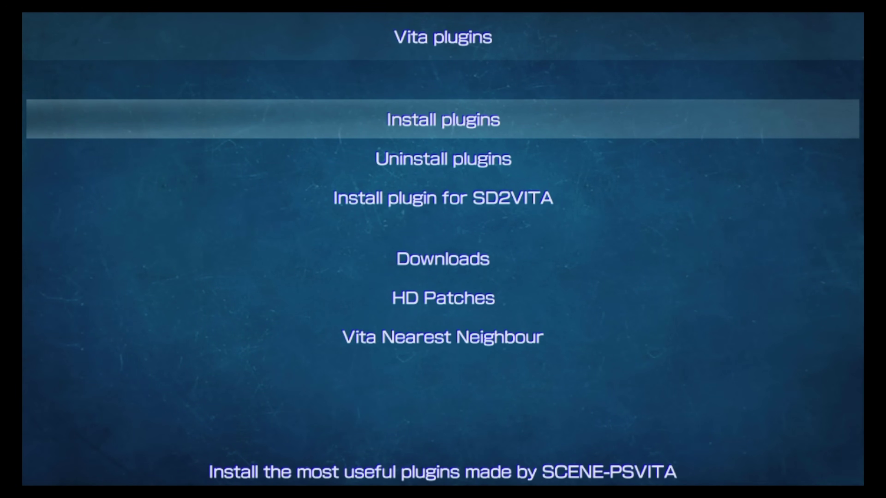
key(Escape)
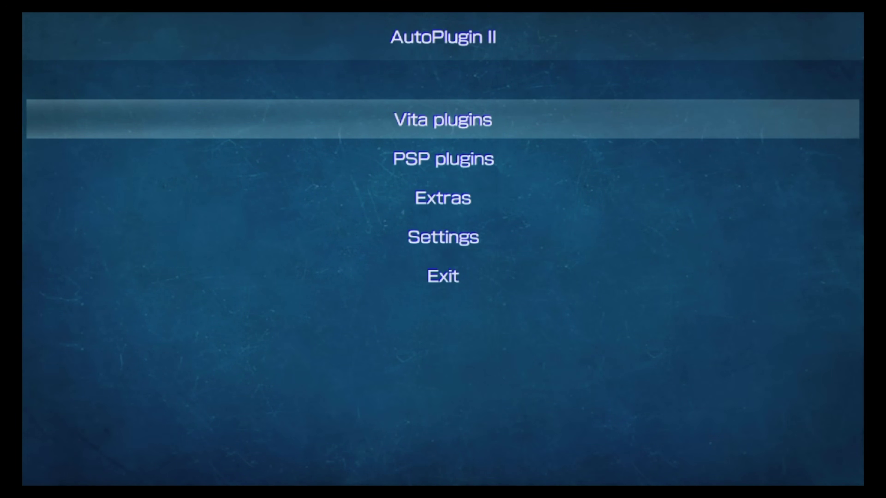
key(Down)
key(Down)
key(Down)
key(Down)
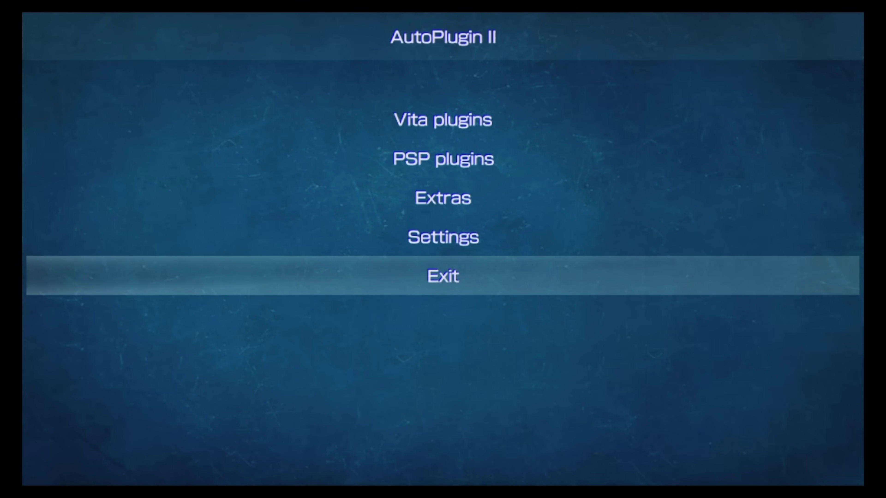
key(Return)
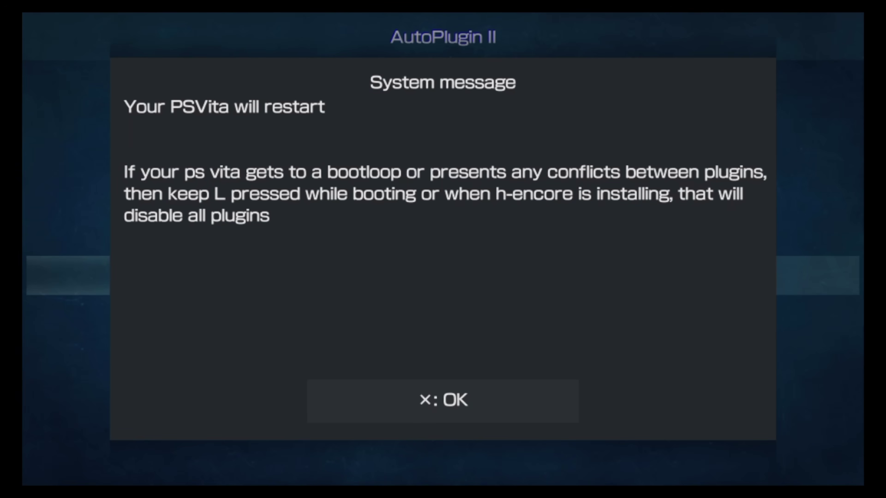
key(Return)
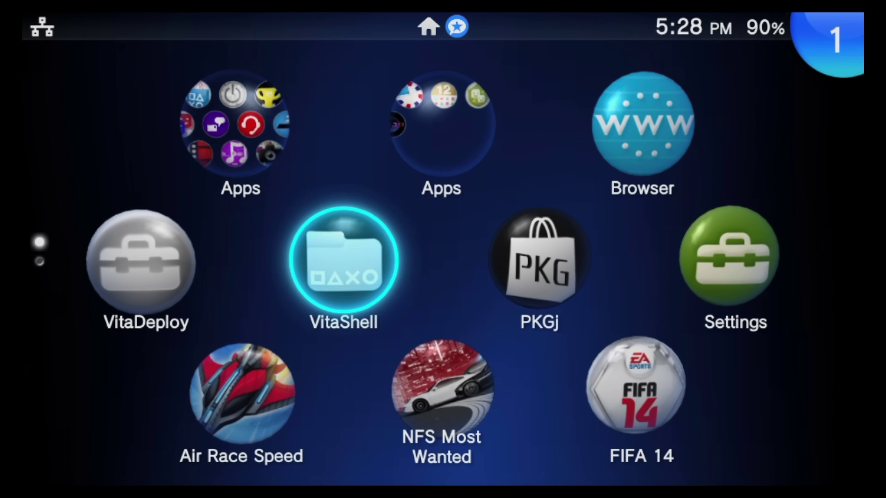
- Launch VitaGrafix Configurator from the second page of the home screen
key(Down)
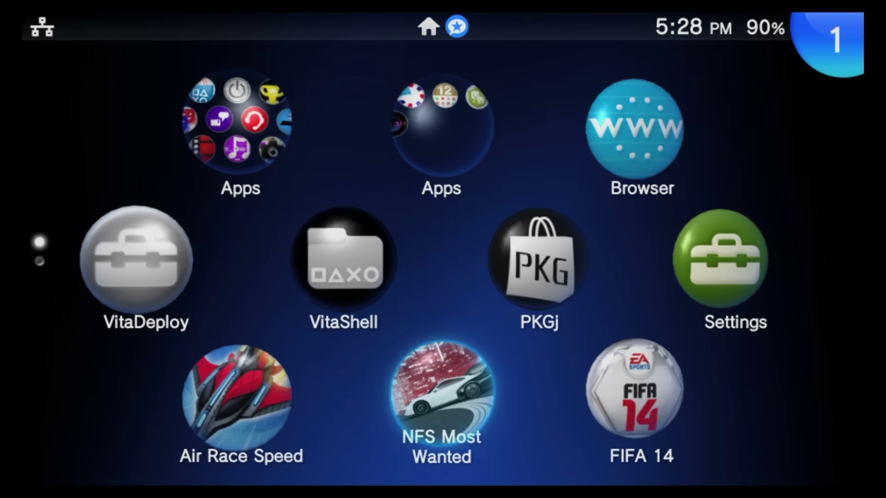
key(Down)
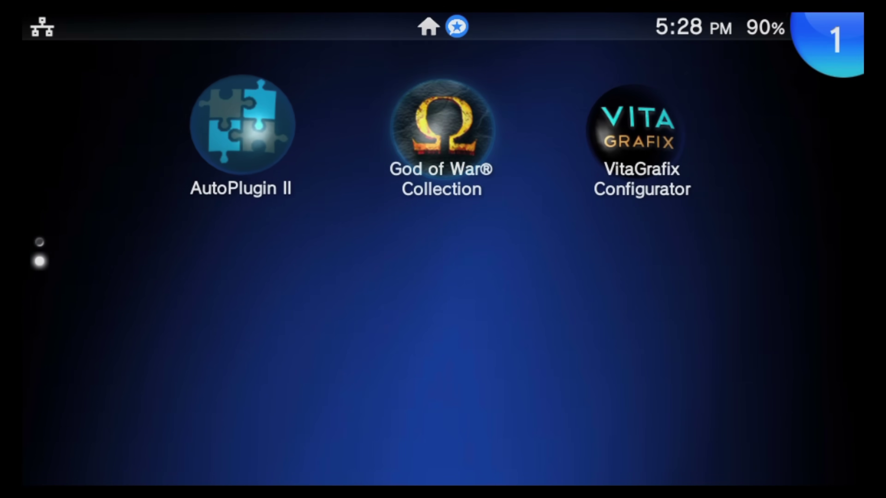
key(Right)
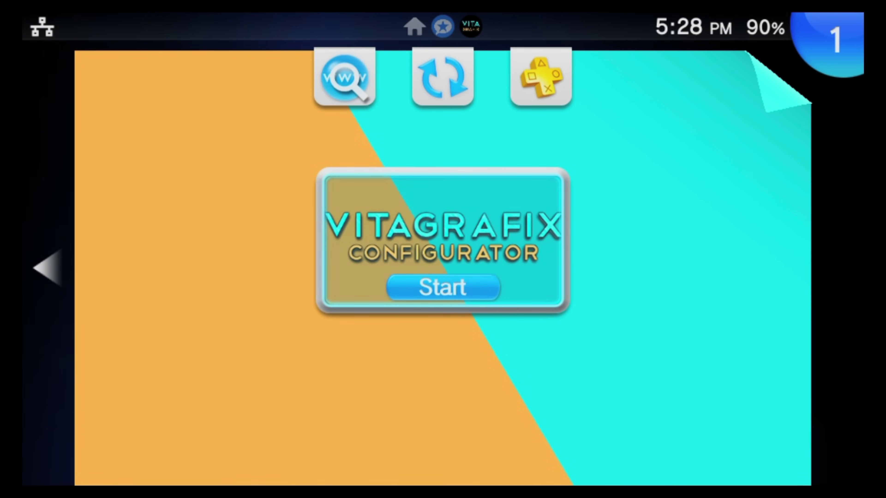
key(Return)
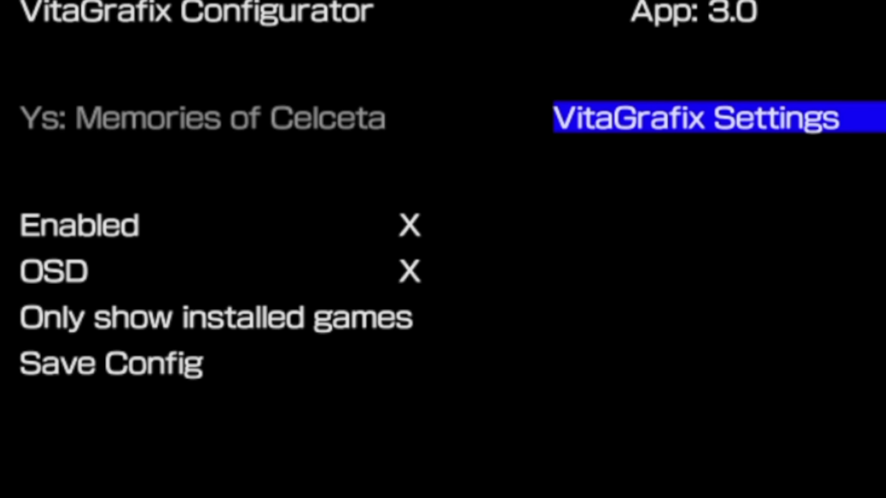
- Turn on "Only show installed games" in the VitaGrafix Settings
click(205, 225)
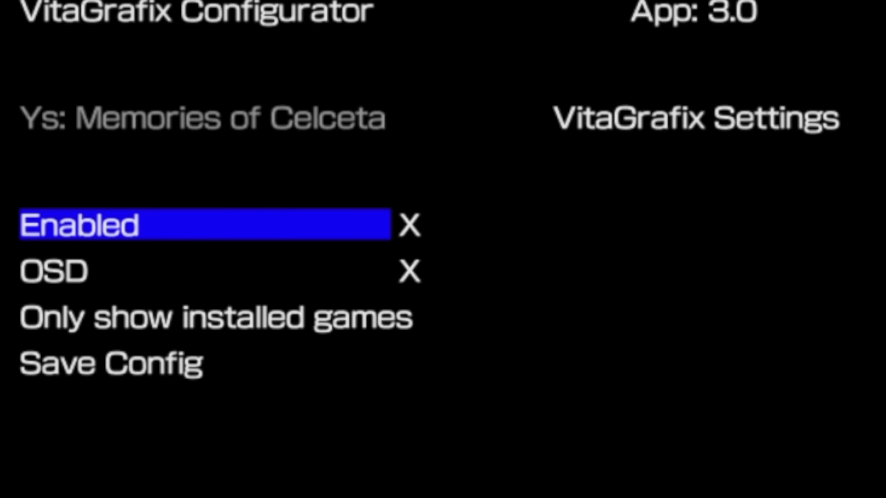
click(205, 271)
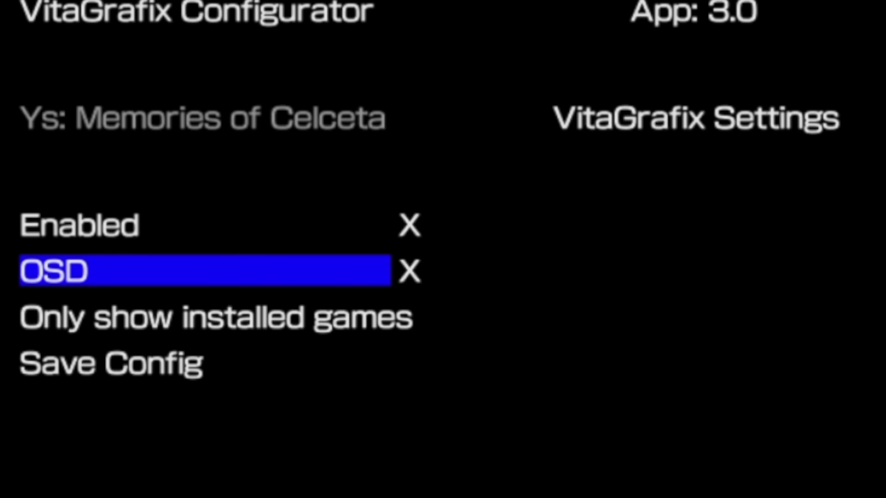
key(Down)
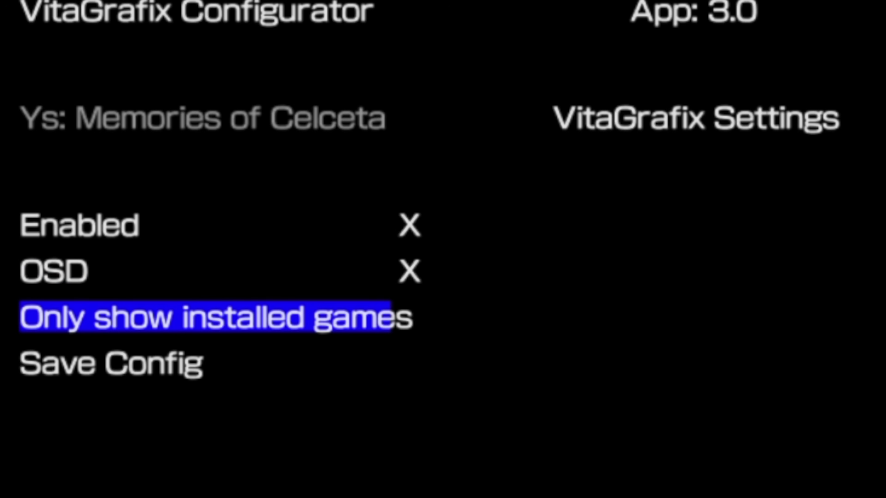
key(Return)
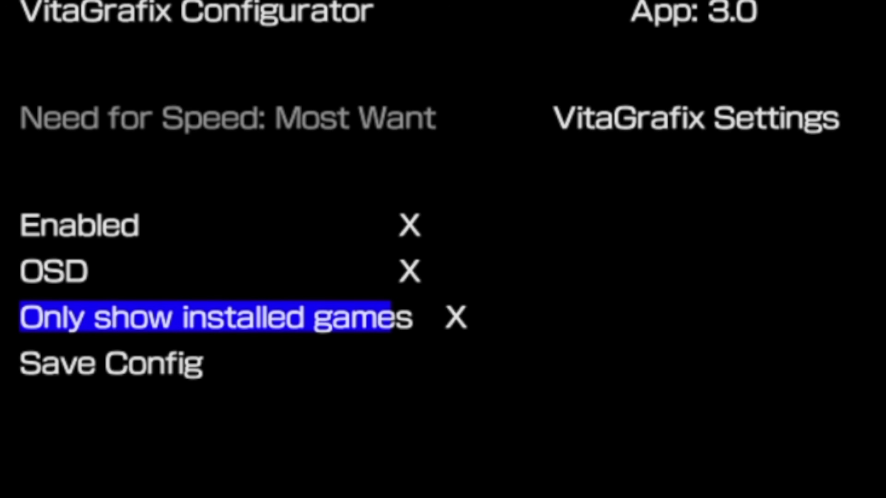
- Switch to the God of War Collection settings and turn its OSD option off
key(Down)
key(Up)
key(Up)
key(Up)
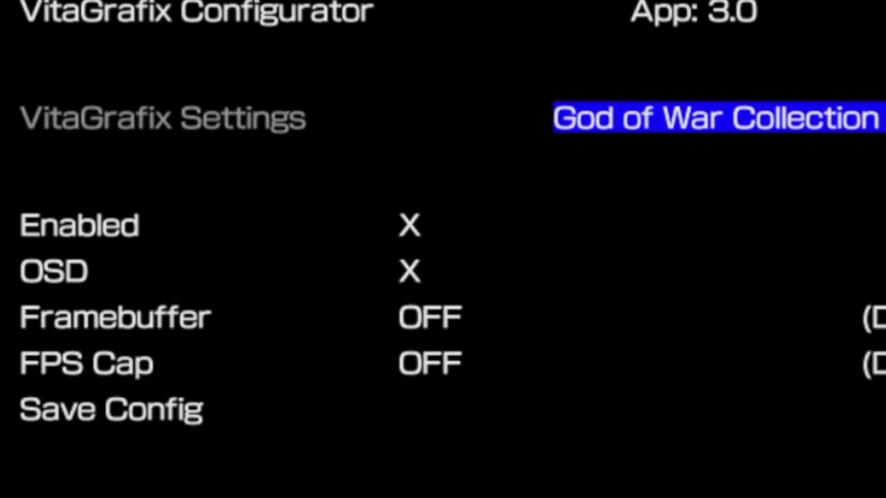
click(205, 225)
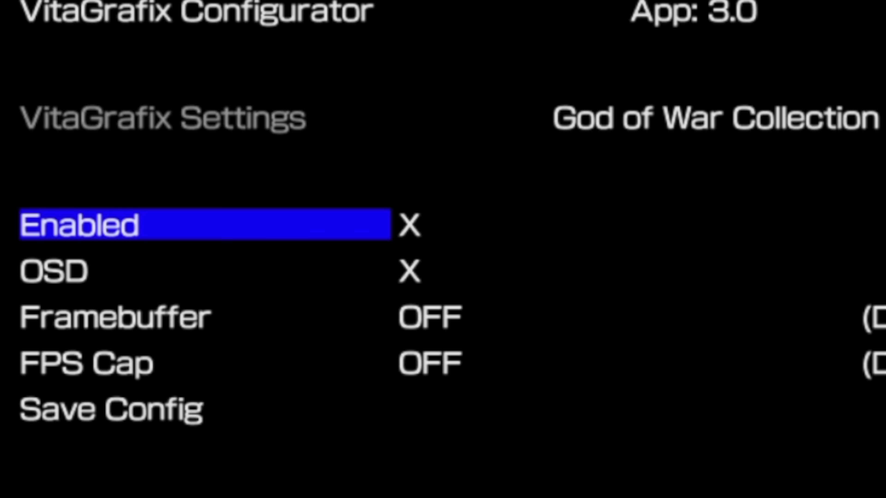
click(205, 270)
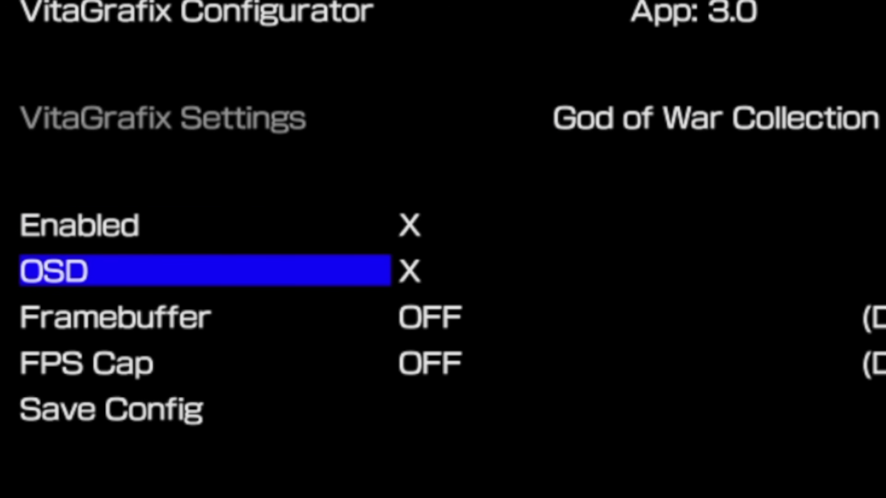
key(Return)
- Cycle the God of War Collection's Framebuffer through 640x368, 720x408 and 960x544 back to OFF
key(Down)
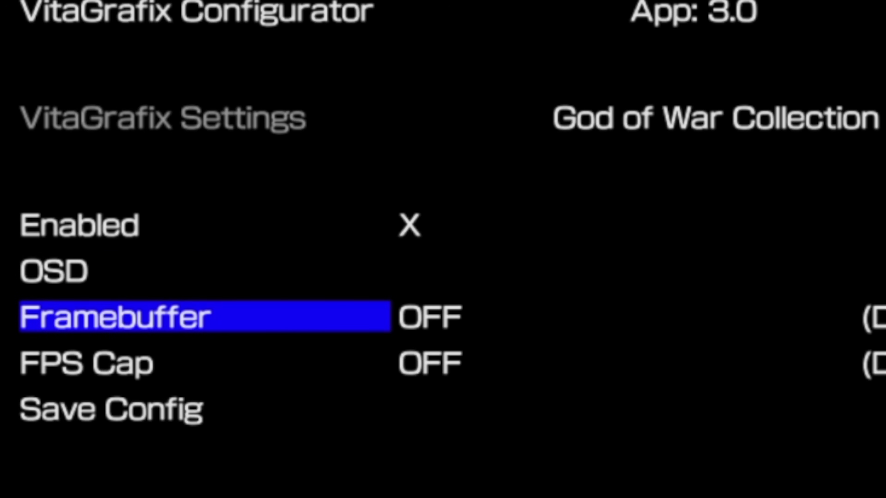
key(Right)
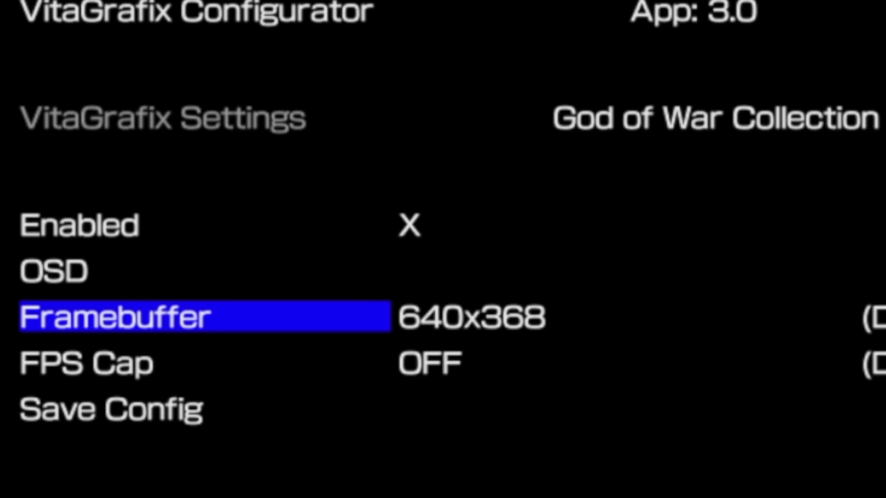
key(Right)
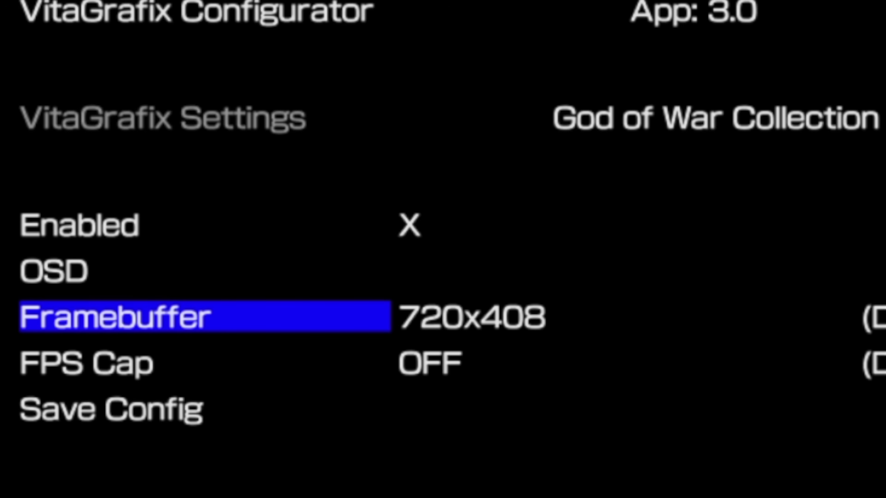
key(Right)
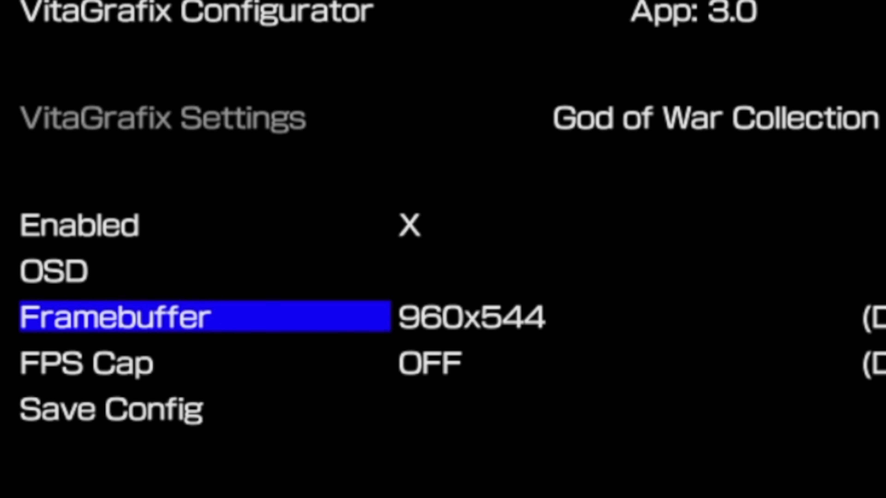
key(Right)
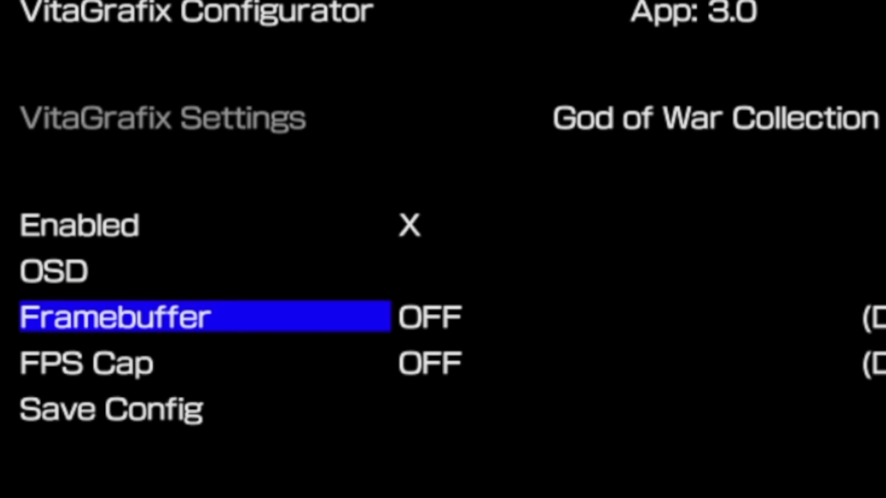
- Cycle the God of War Collection's FPS Cap through its values from 20 back to OFF and return to the Enabled option
key(Down)
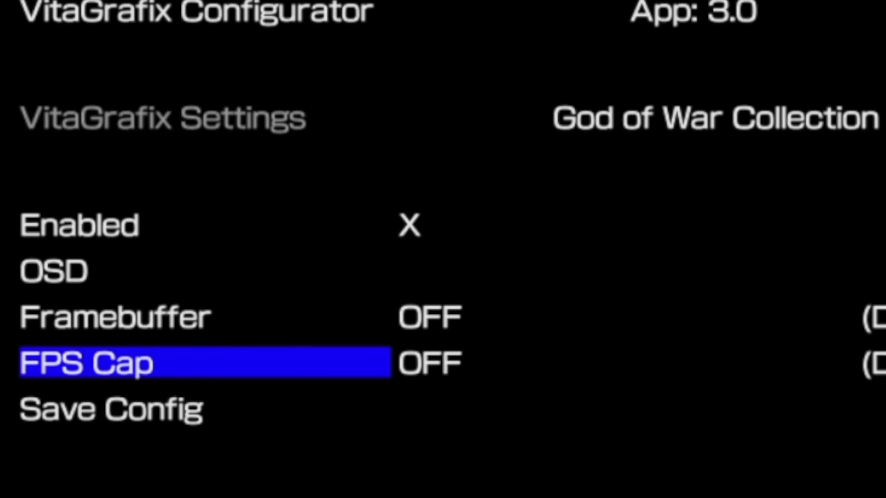
key(Right)
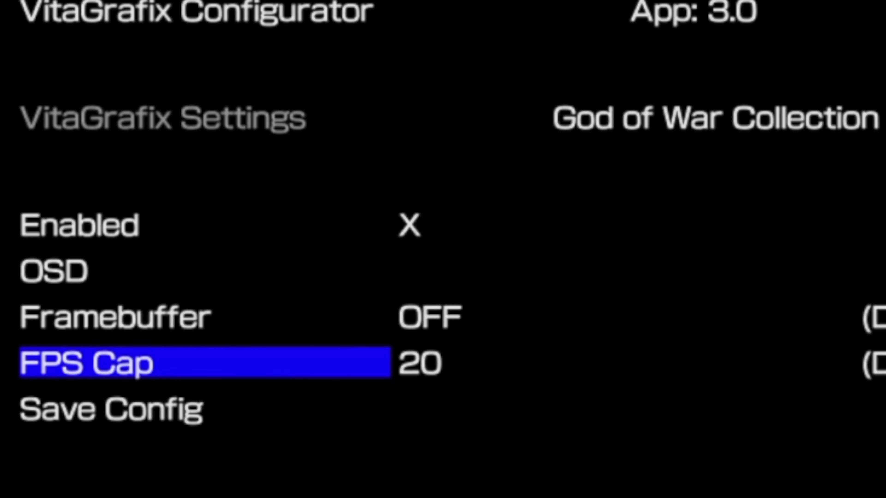
key(Right)
key(Right)
key(Right)
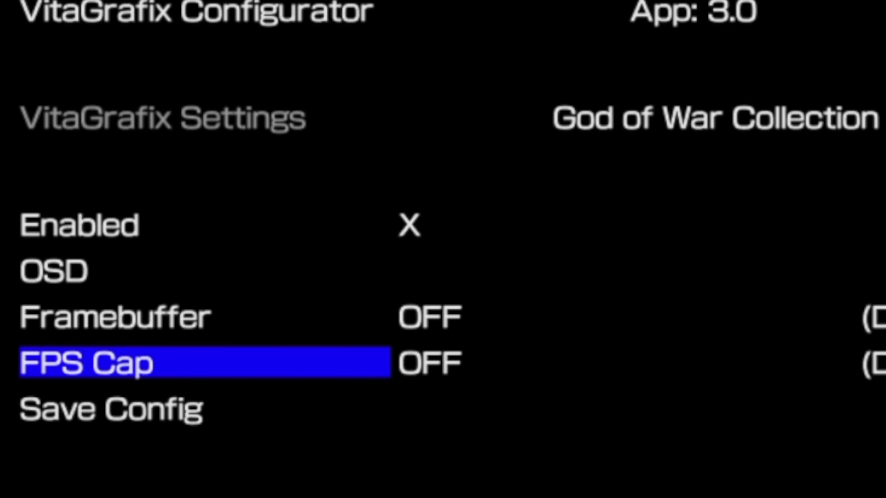
key(Up)
key(Up)
key(Up)
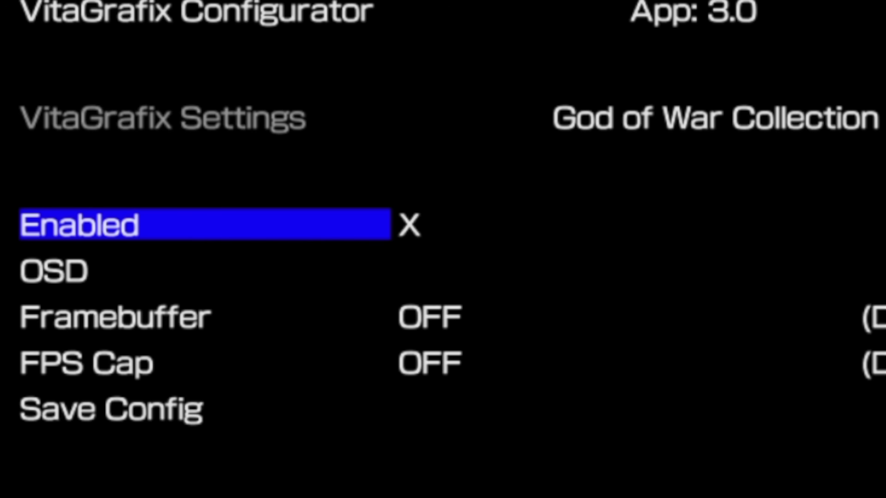
- Turn off the Enabled option for the God of War Collection and go to Save Config
key(Right)
key(Down)
key(Down)
key(Down)
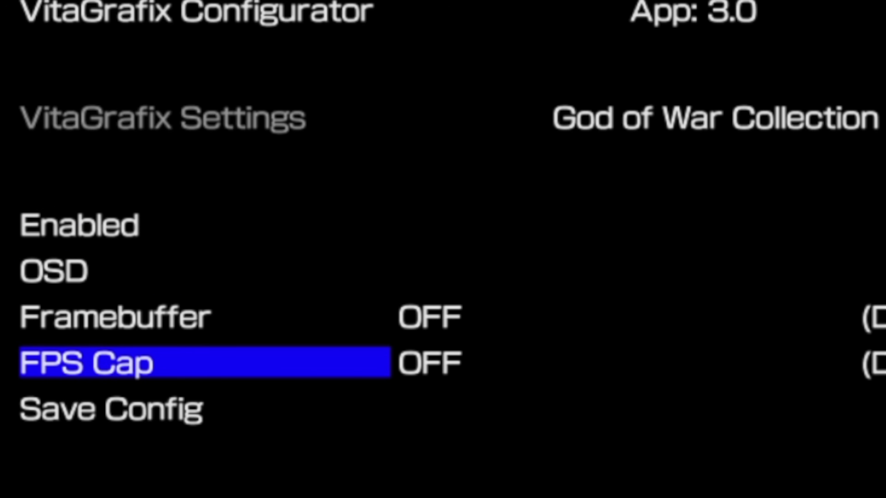
key(Down)
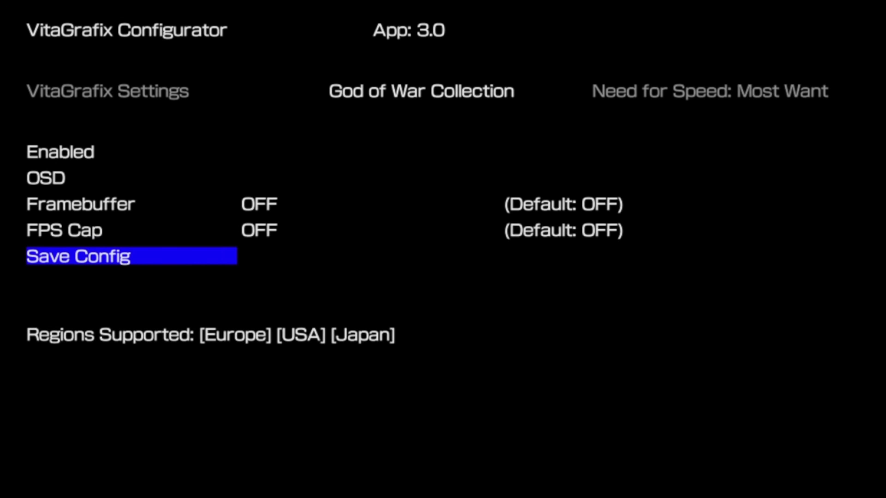
- Close VitaGrafix Configurator and launch God of War Collection from the home screen
key(super)
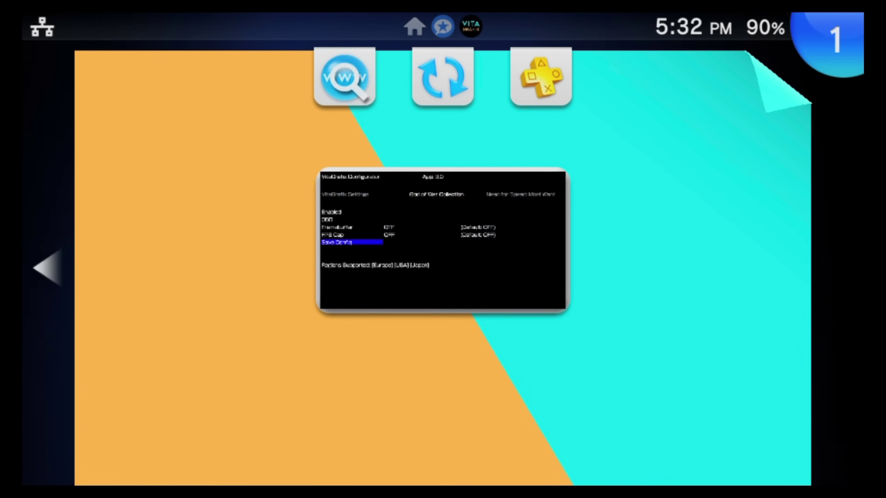
drag(798, 63, 349, 332)
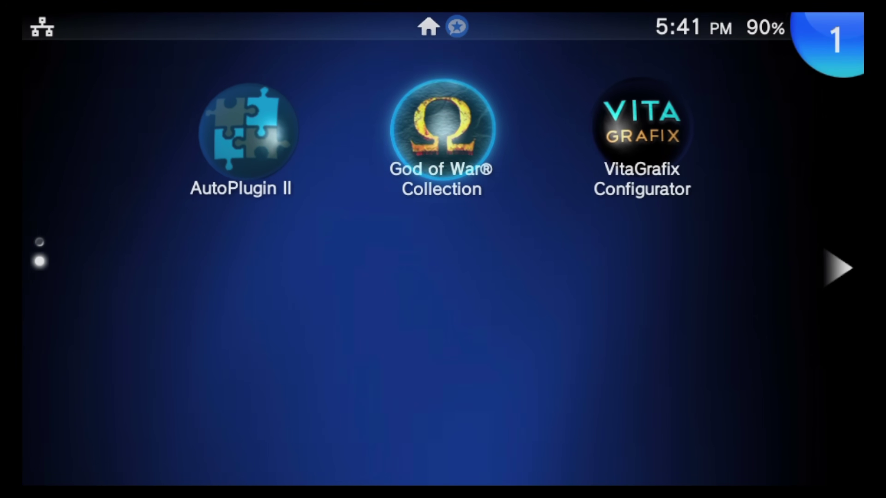
key(Return)
key(Return)
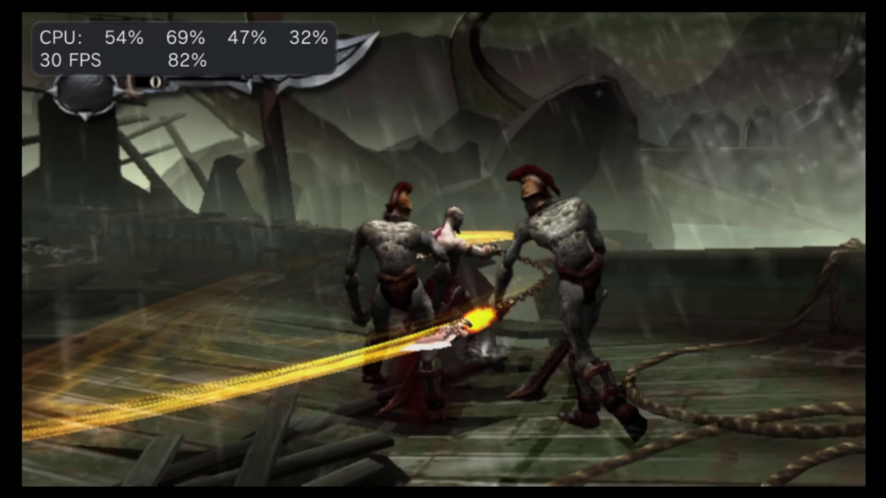
- Leave the game for the home screen and open VitaGrafix Configurator
key(super)
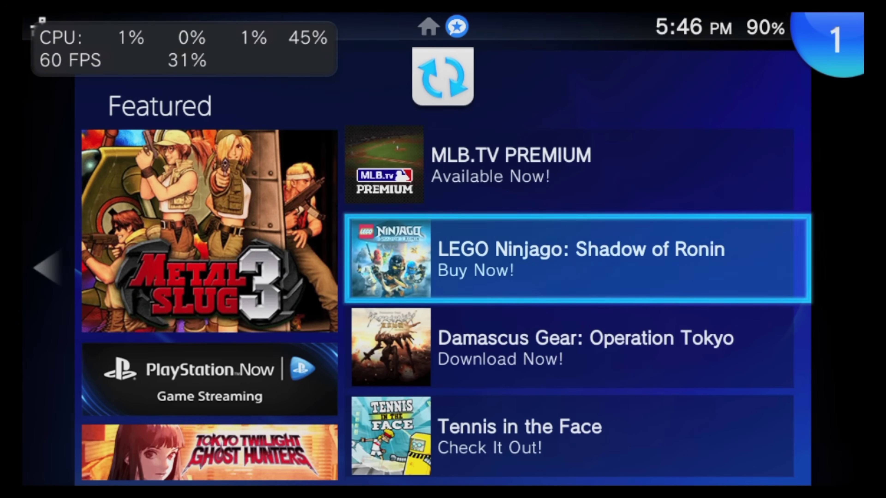
key(super)
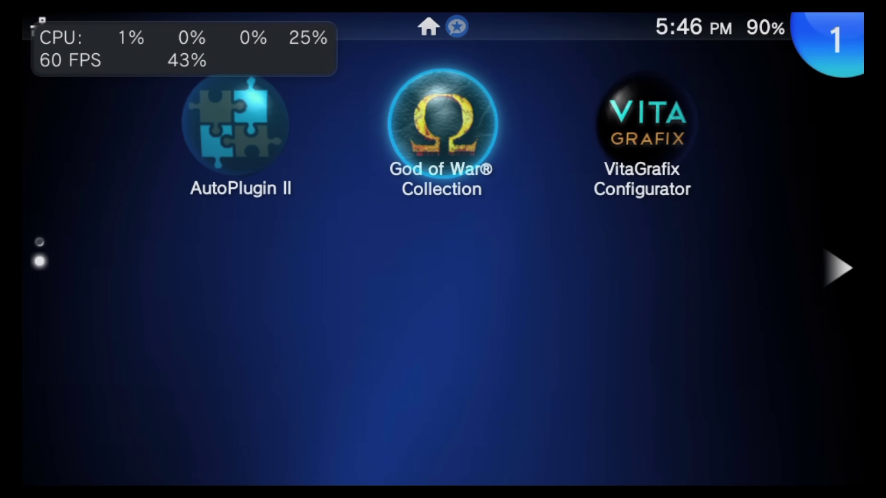
key(Right)
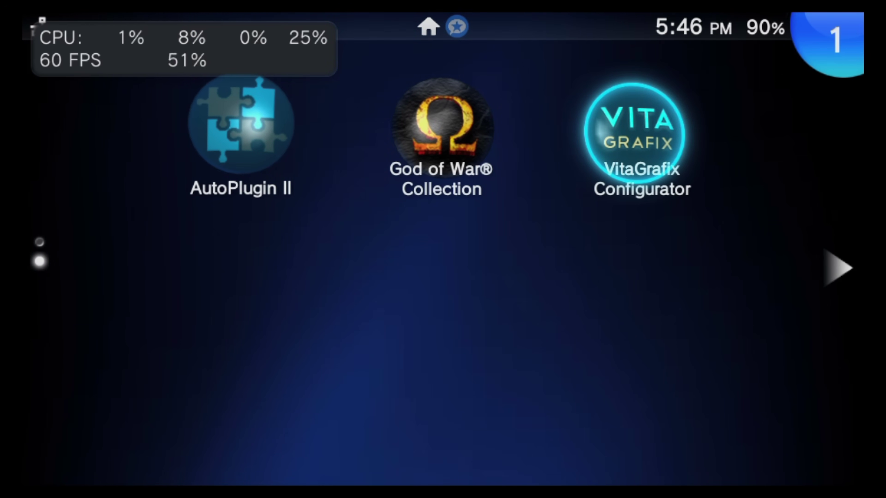
key(Return)
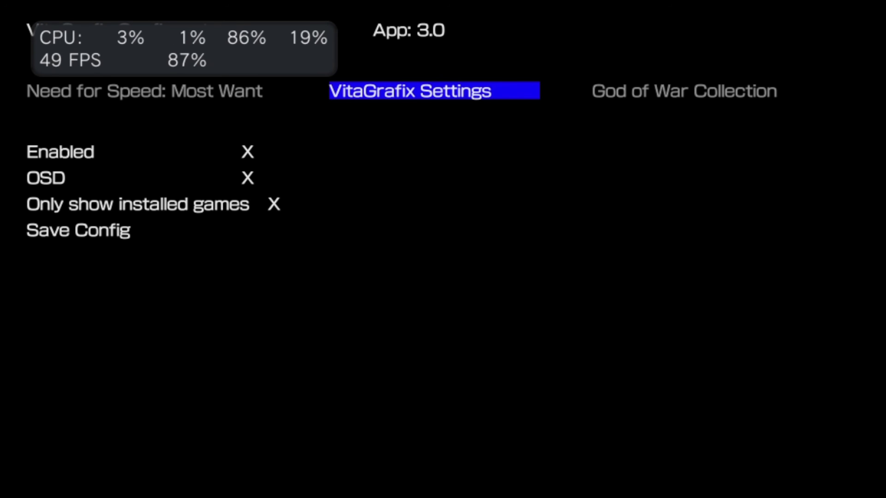
- Set the performance HUD to Off in the quick menu's System Control and return to VitaGrafix Configurator
key(super)
key(Down)
key(Down)
key(Down)
key(Down)
key(Down)
key(Down)
key(Down)
key(Down)
key(Down)
key(Down)
key(Down)
key(Down)
key(Down)
key(Down)
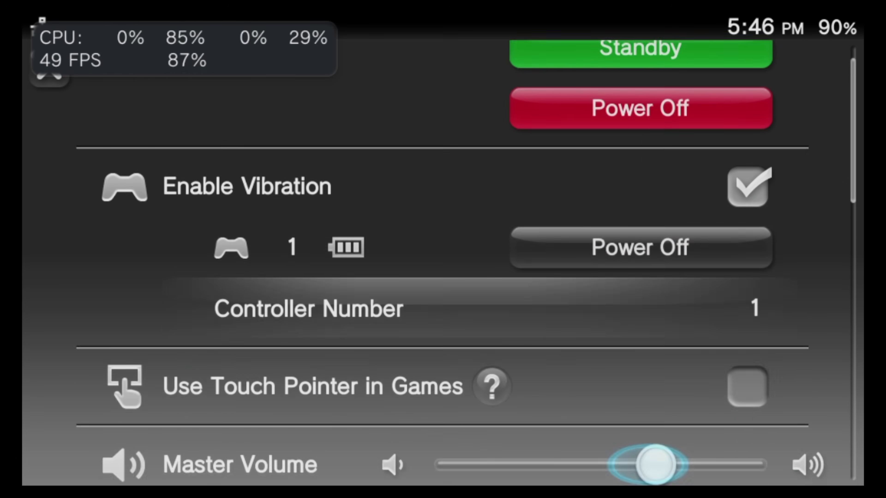
key(Up)
key(Up)
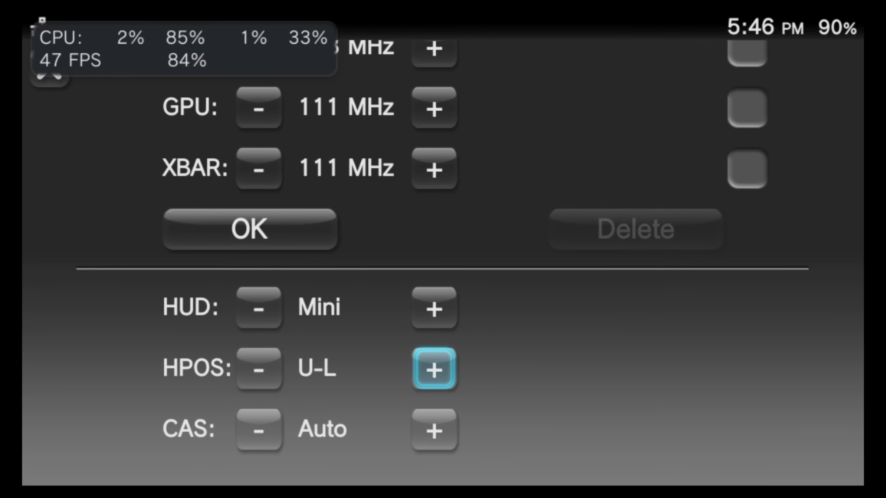
key(Left)
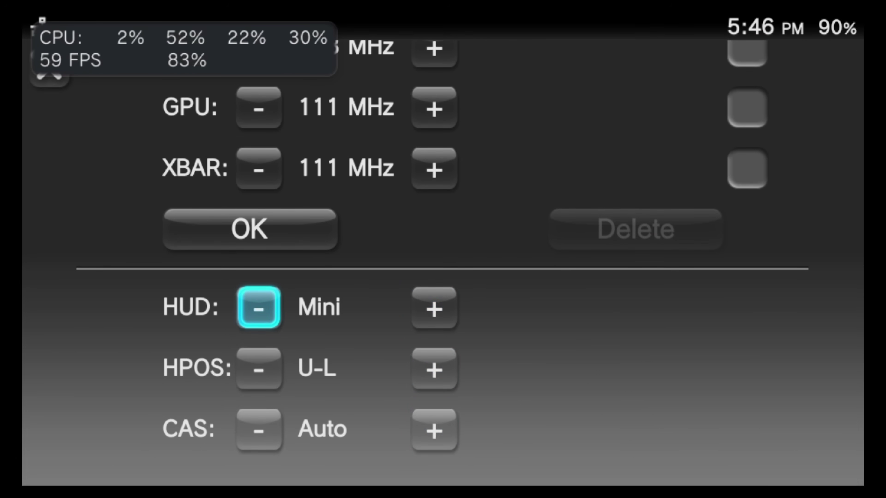
key(Return)
key(Return)
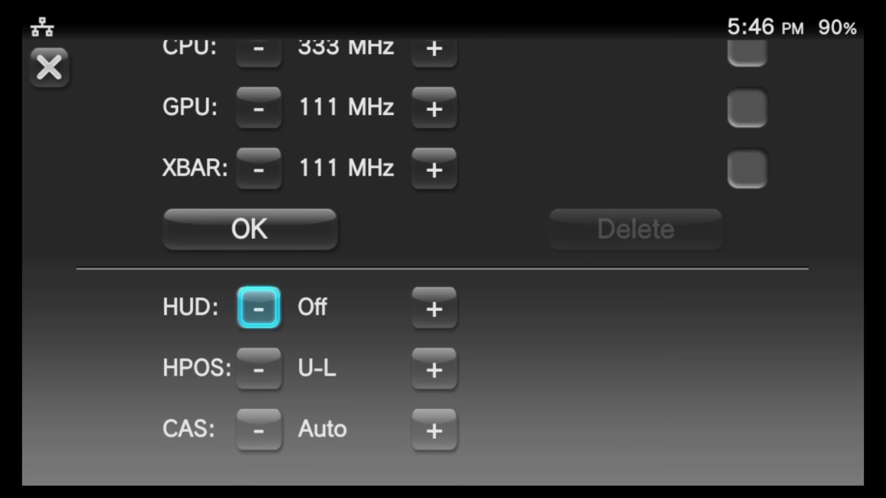
key(Escape)
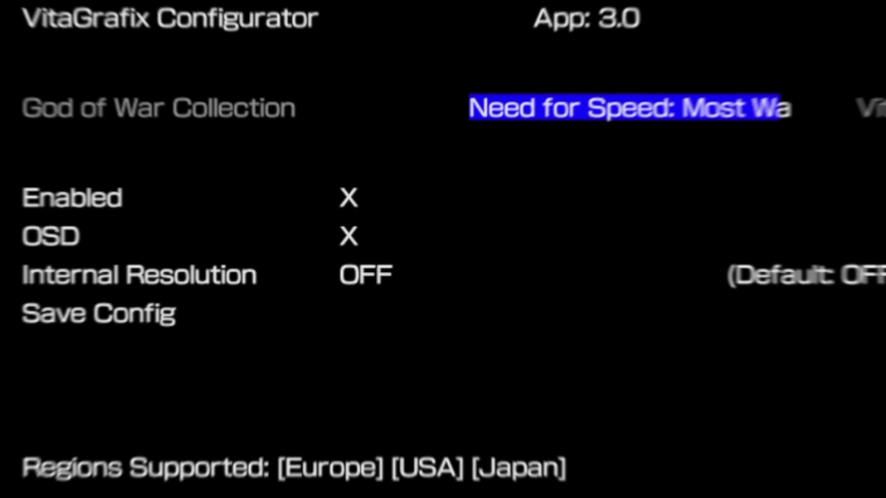
- Set the God of War Collection's Framebuffer to 960x544 and FPS Cap to 60, ending on Save Config
key(Left)
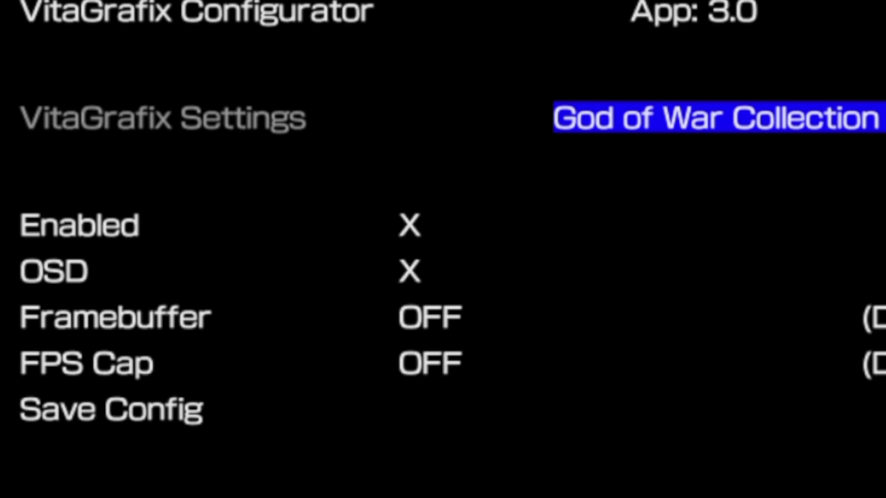
key(Down)
key(Down)
key(Down)
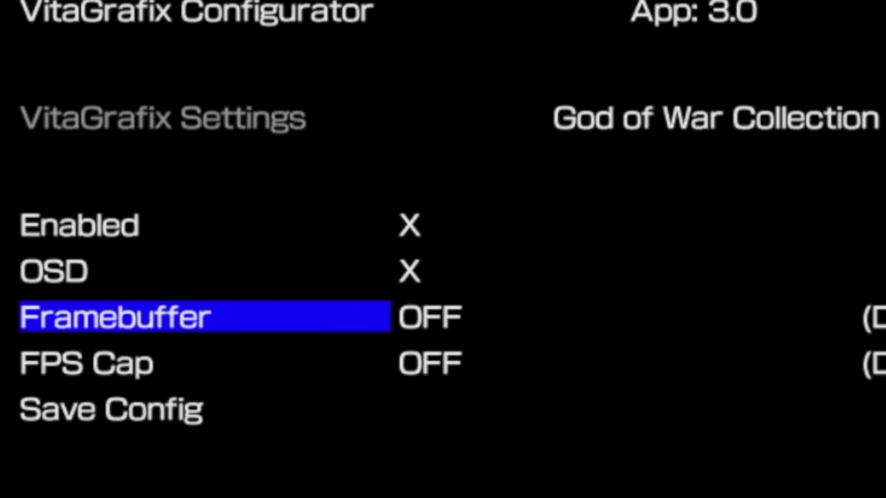
key(Right)
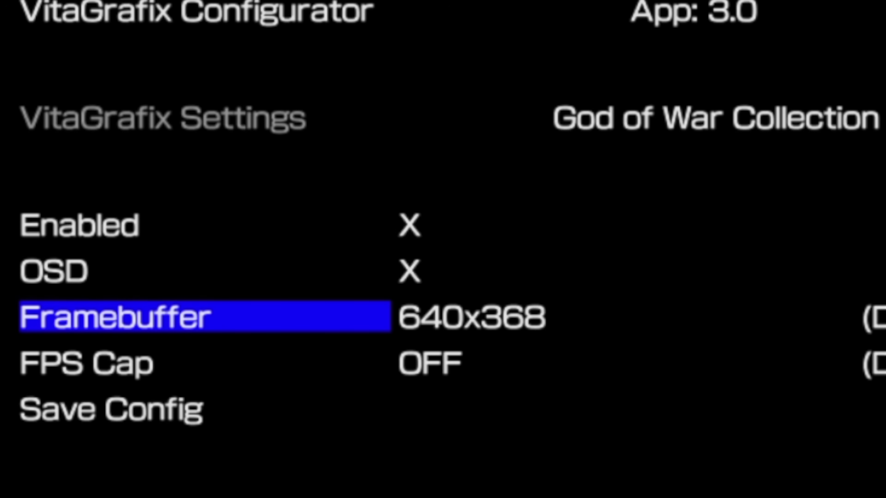
key(Right)
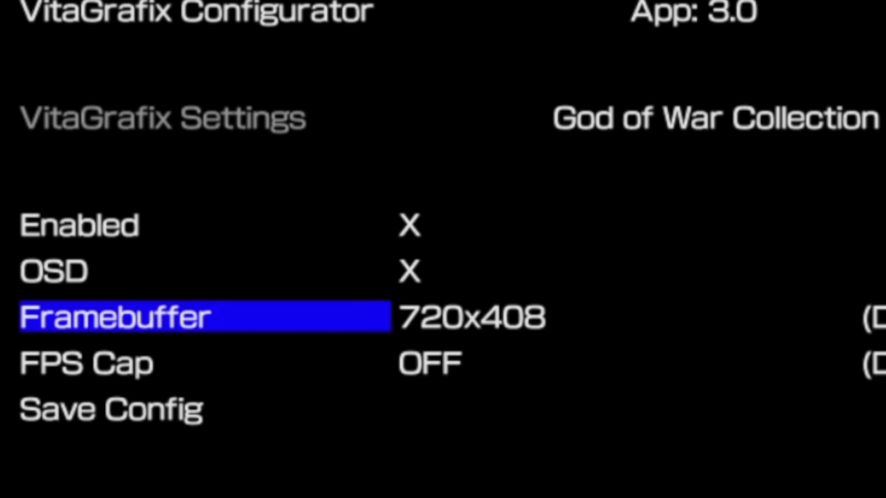
key(Right)
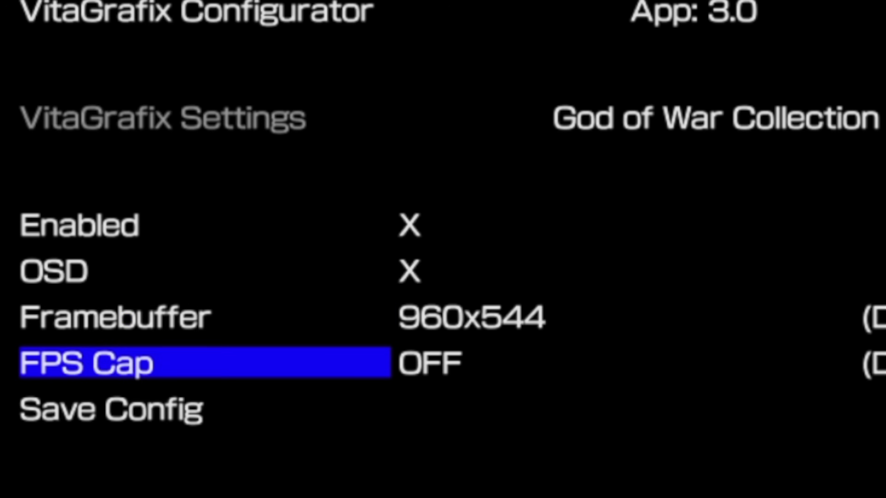
key(Right)
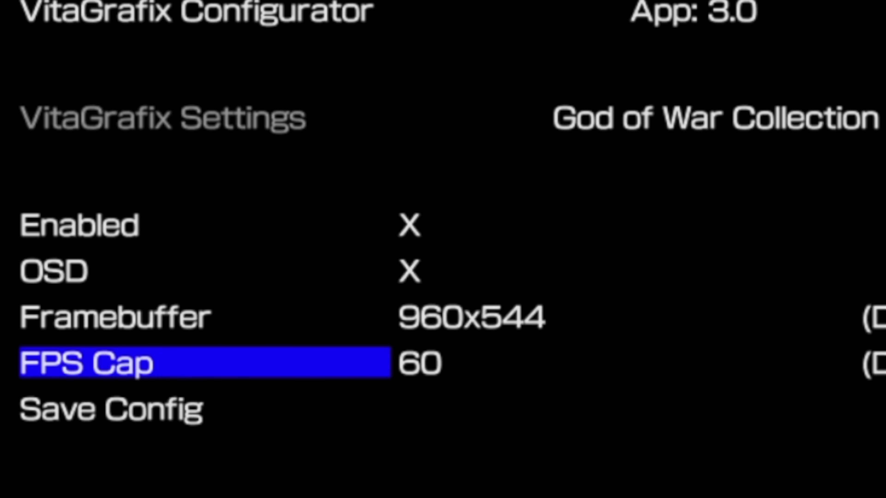
key(Down)
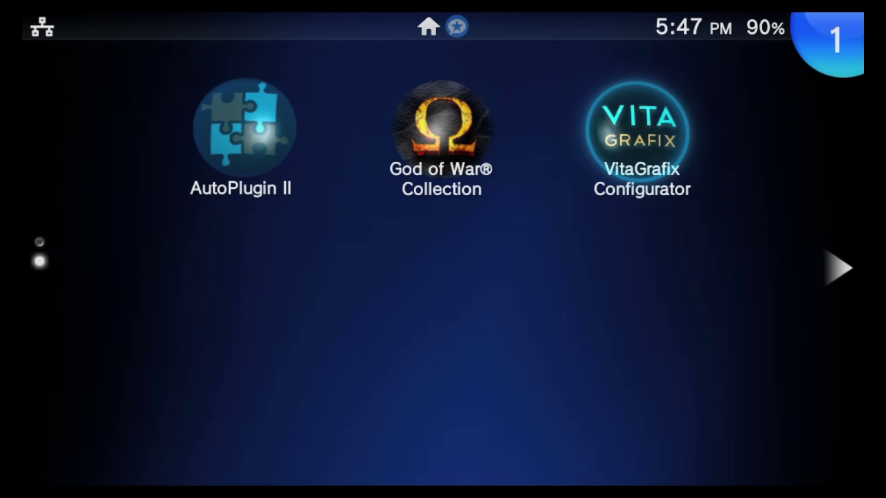
- Launch God of War Collection and, in the quick menu's System Control, enable the CPU clock override at 500 MHz
key(Left)
key(Return)
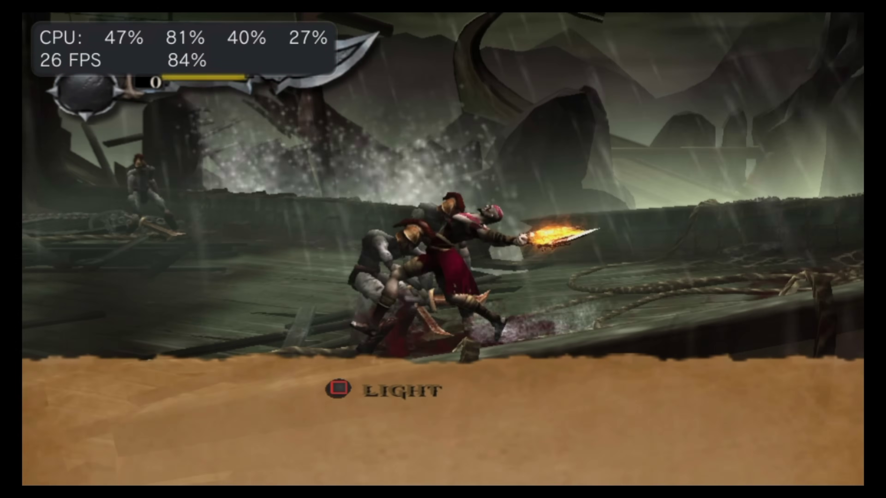
key(super)
key(Down)
key(Down)
key(Down)
key(Down)
key(Down)
key(Down)
key(Down)
key(Down)
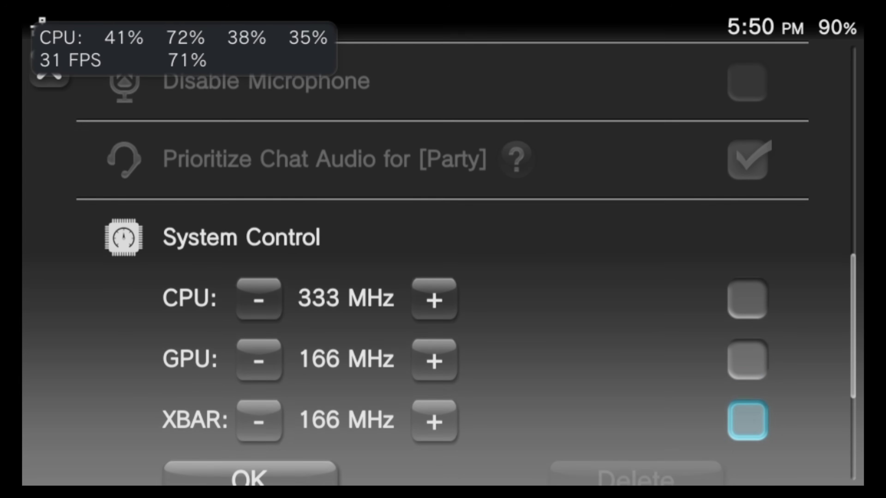
key(Up)
key(Up)
key(Return)
key(Left)
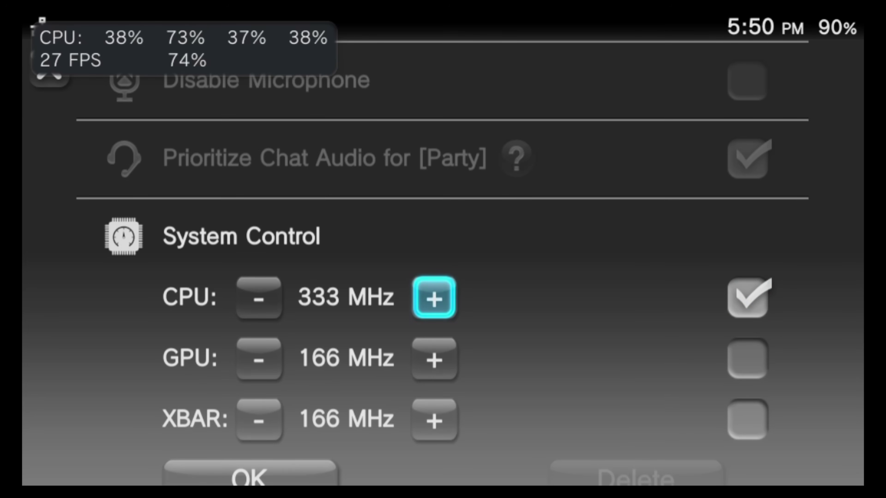
key(Return)
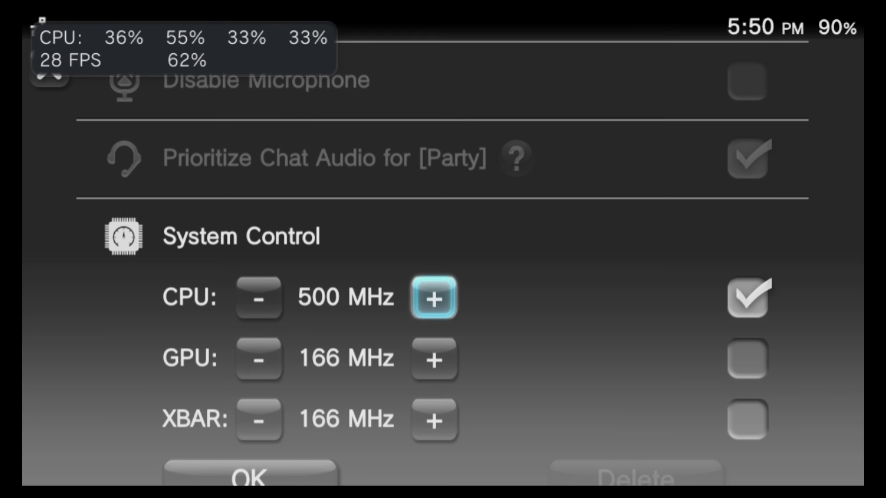
- Enable the GPU clock override at 222 MHz and apply the System Control settings to the running game
key(Down)
key(Right)
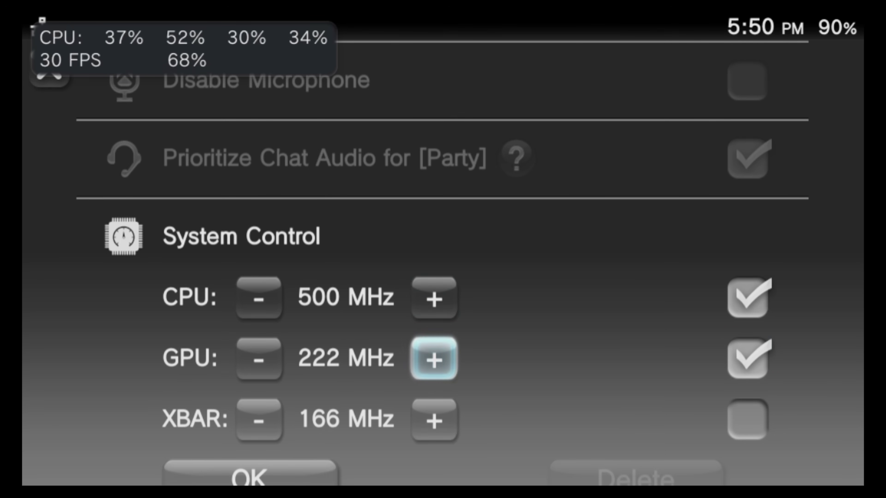
key(Down)
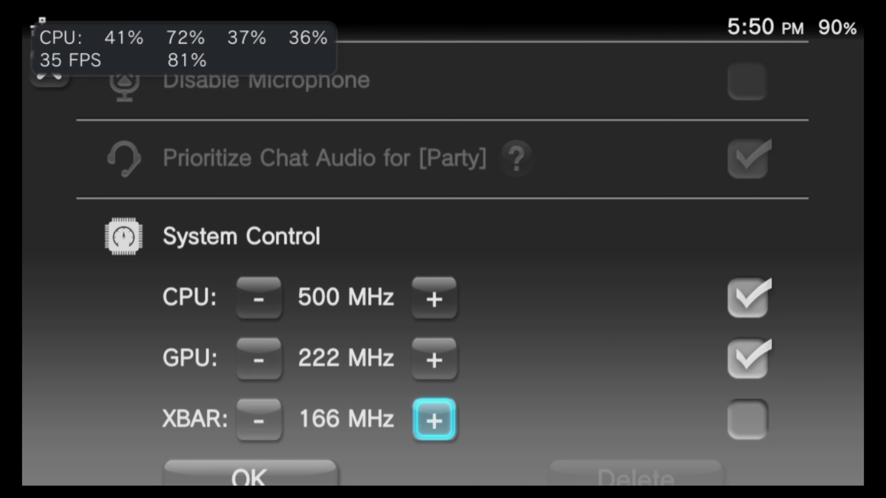
key(Down)
key(Left)
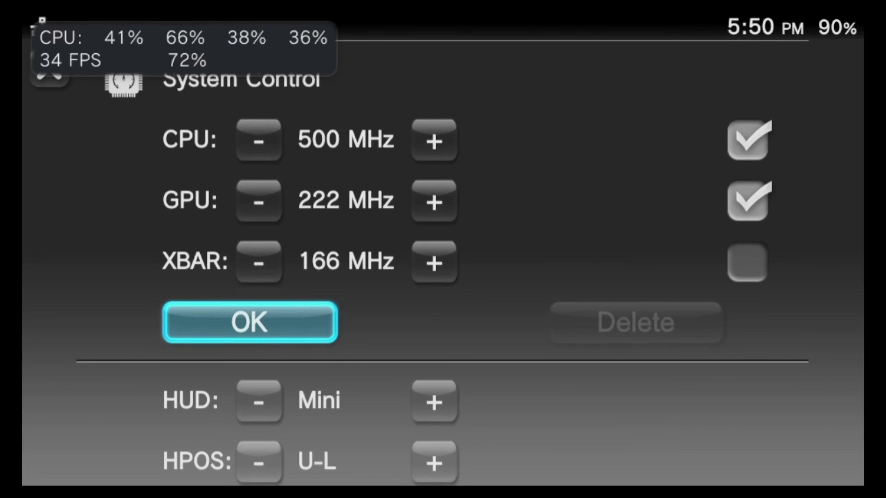
key(Return)
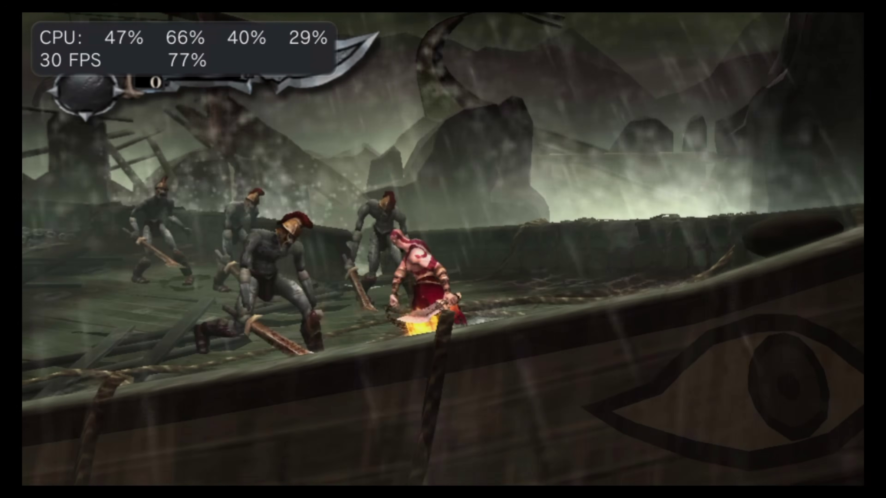